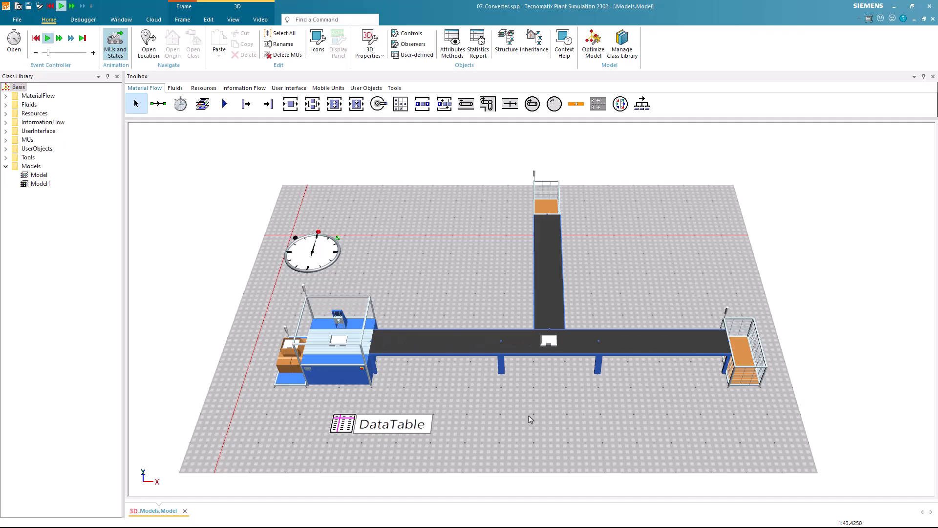
# Reset the running simulation, open the empty Model1 and show it in the flat planning view
pyautogui.click(36, 38)
pyautogui.doubleClick(30, 185)
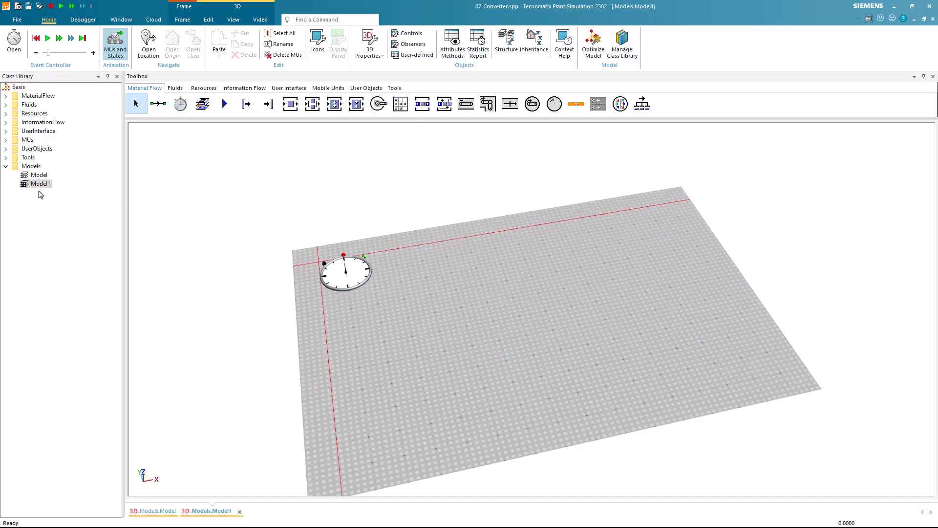
pyautogui.press('p')
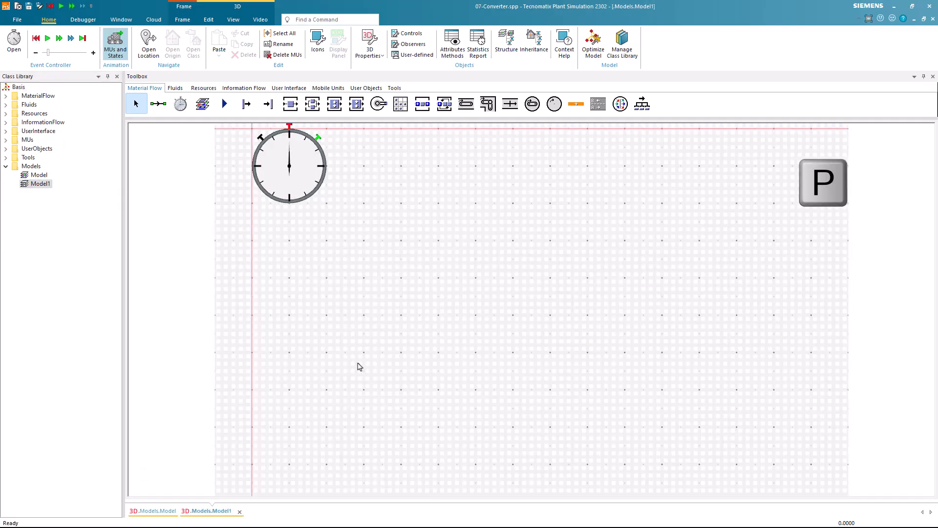
pyautogui.scroll(-3, 357, 364)
pyautogui.moveTo(357, 363); pyautogui.dragTo(259, 339)
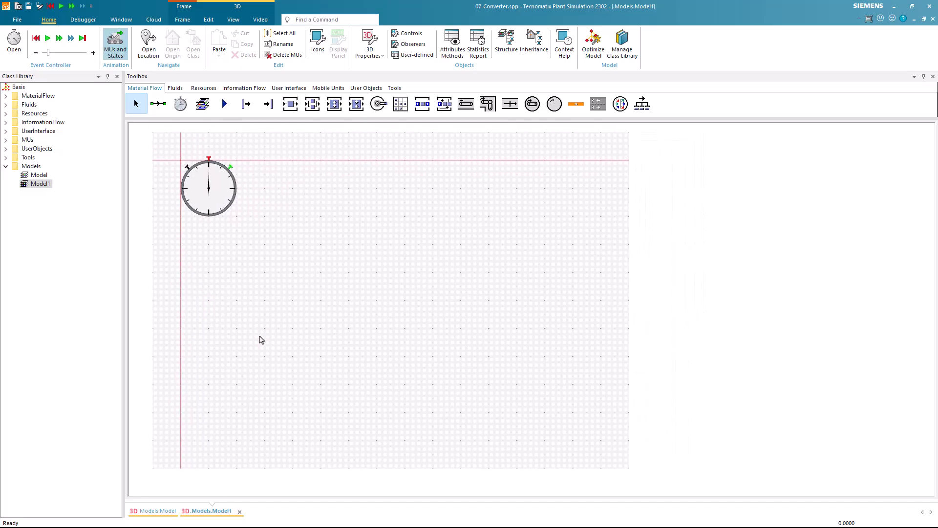
# Place a Source below the event controller and a Station directly adjoining its right side
pyautogui.click(246, 104)
pyautogui.click(220, 328)
pyautogui.click(290, 103)
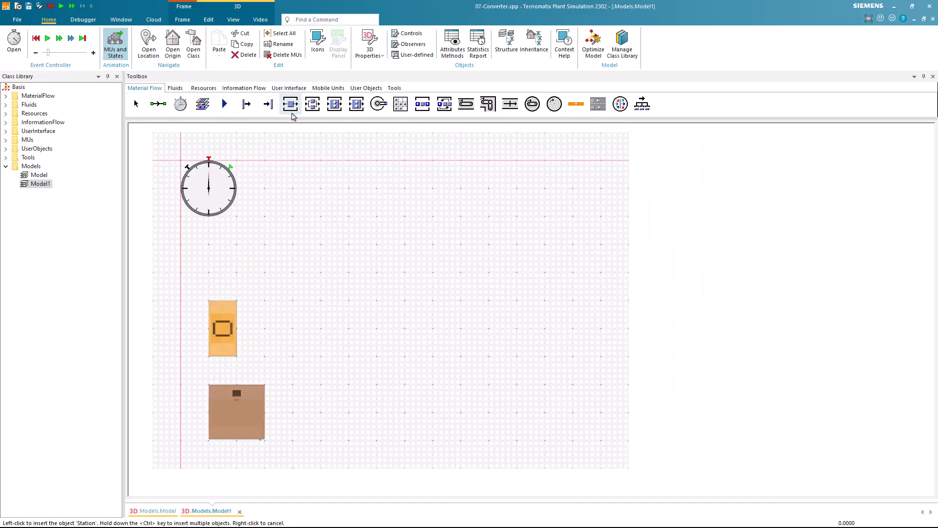
pyautogui.click(264, 327)
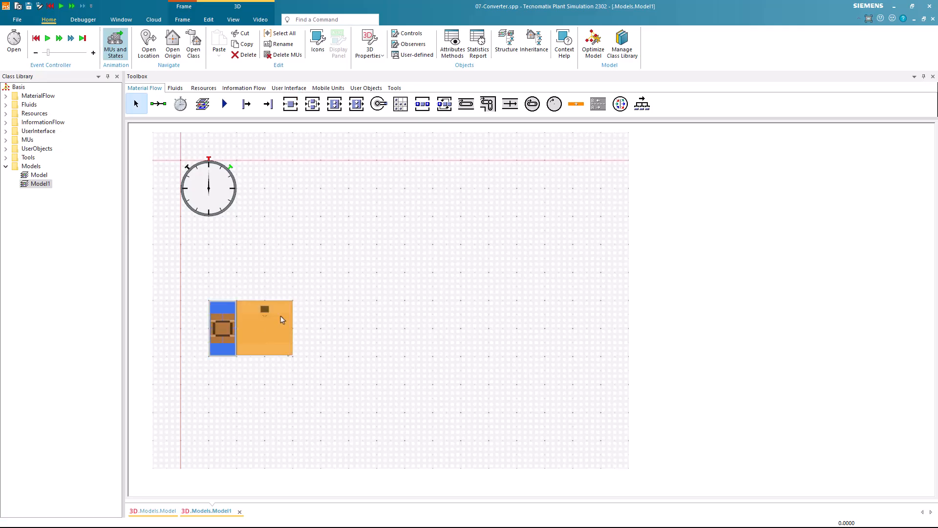
# Insert a straight horizontal Conveyor starting at the Station's exit side
pyautogui.click(465, 103)
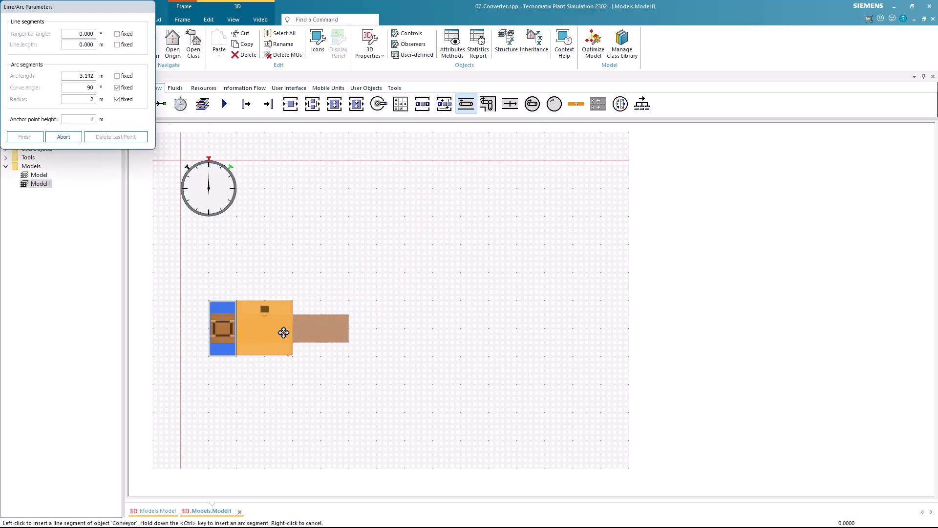
pyautogui.click(264, 329)
pyautogui.click(404, 328)
pyautogui.rightClick(437, 298)
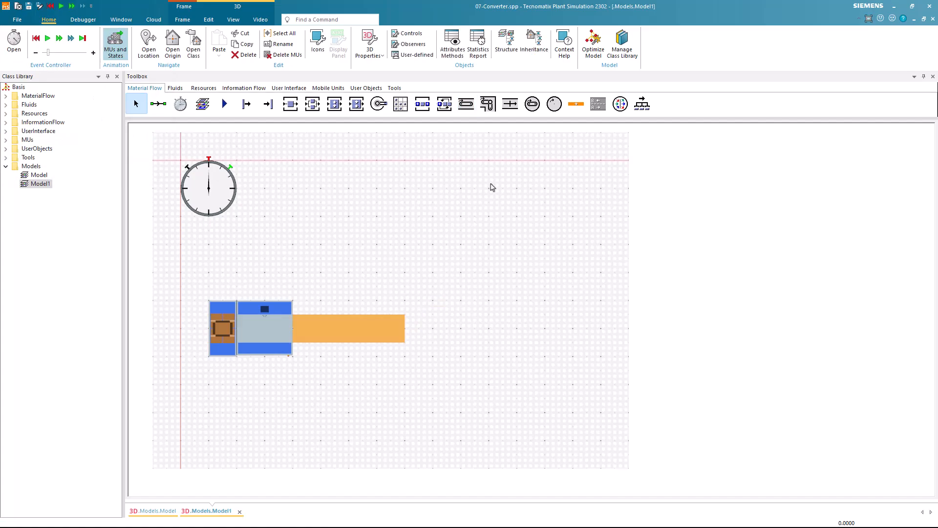
# Append a straight Converter 3 m long to the end of the Conveyor
pyautogui.click(509, 103)
pyautogui.click(418, 325)
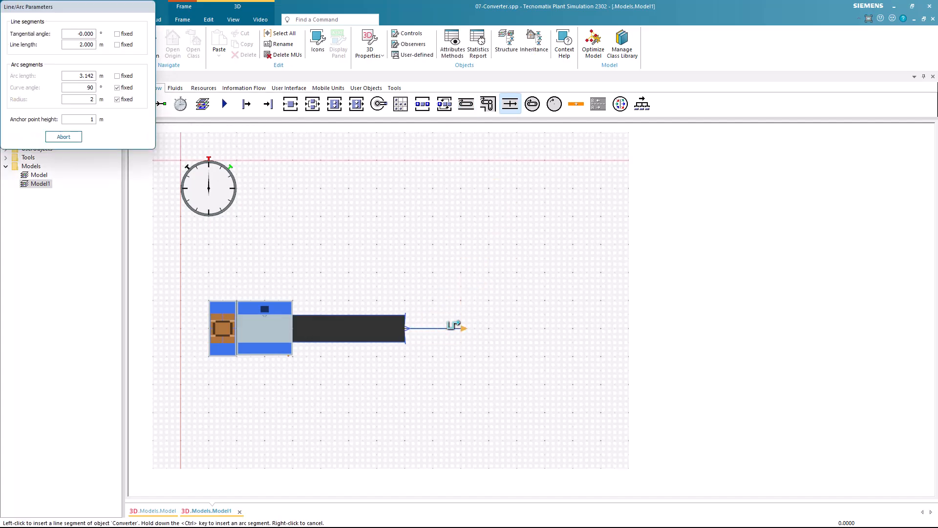
pyautogui.click(487, 326)
pyautogui.rightClick(486, 325)
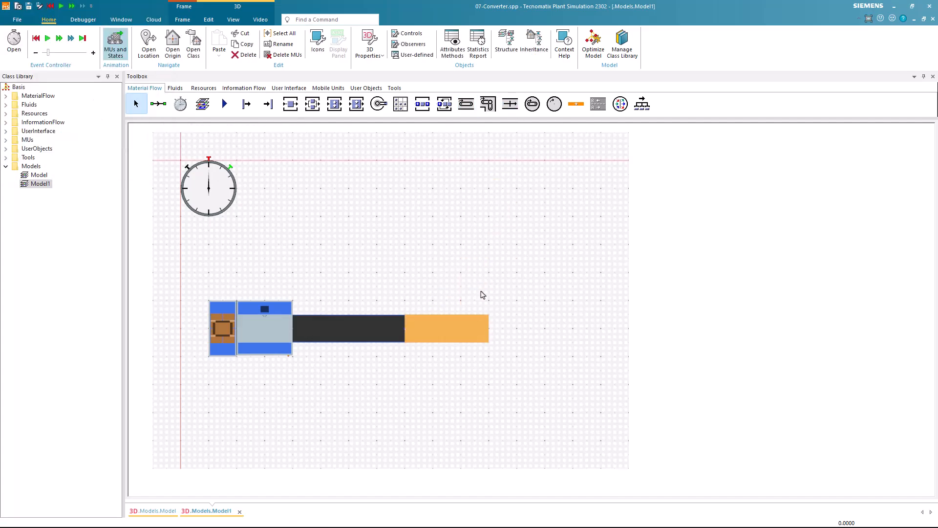
# Continue the line with a straight Conveyor after the Converter and place a Drain at its end
pyautogui.click(466, 103)
pyautogui.click(489, 328)
pyautogui.click(601, 328)
pyautogui.rightClick(521, 266)
pyautogui.click(268, 104)
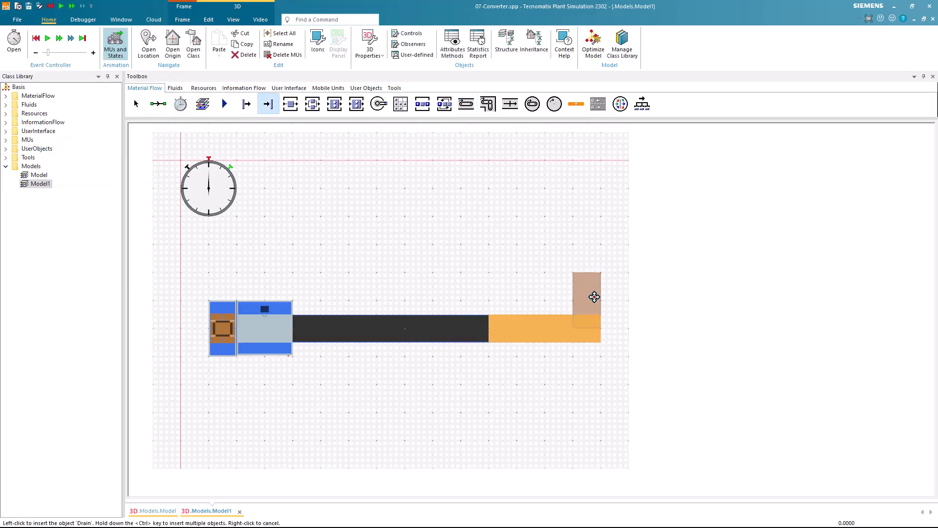
pyautogui.click(629, 328)
pyautogui.click(513, 290)
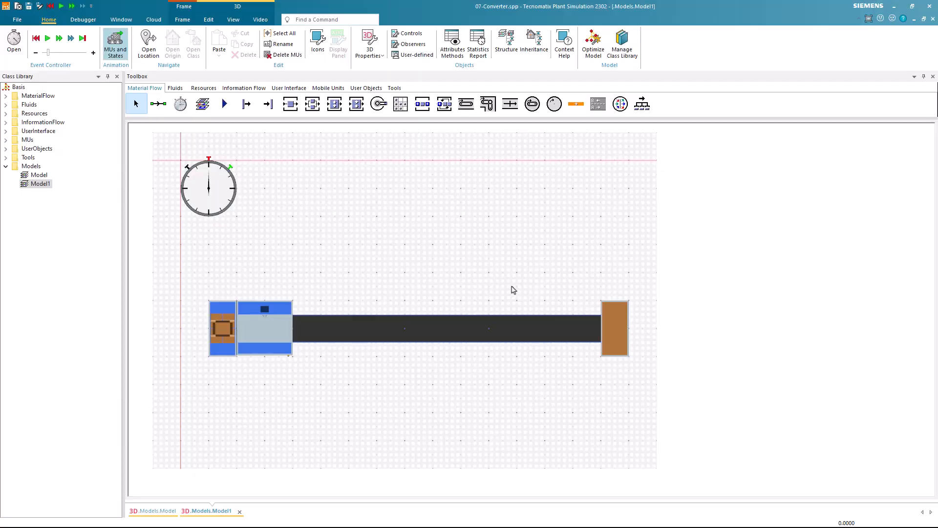
# Insert a Conveyor running upward from the middle of the Converter at -90° and place a second Drain at its end
pyautogui.click(464, 105)
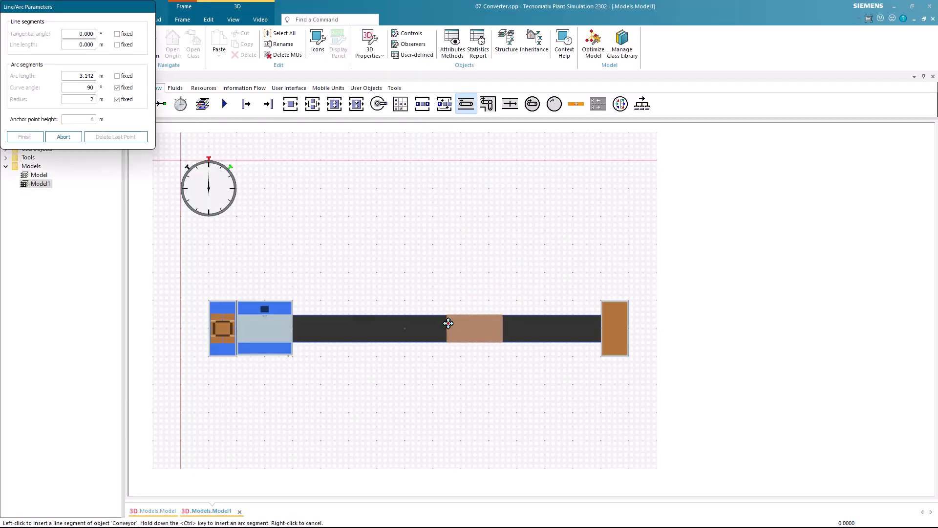
pyautogui.click(444, 327)
pyautogui.click(434, 185)
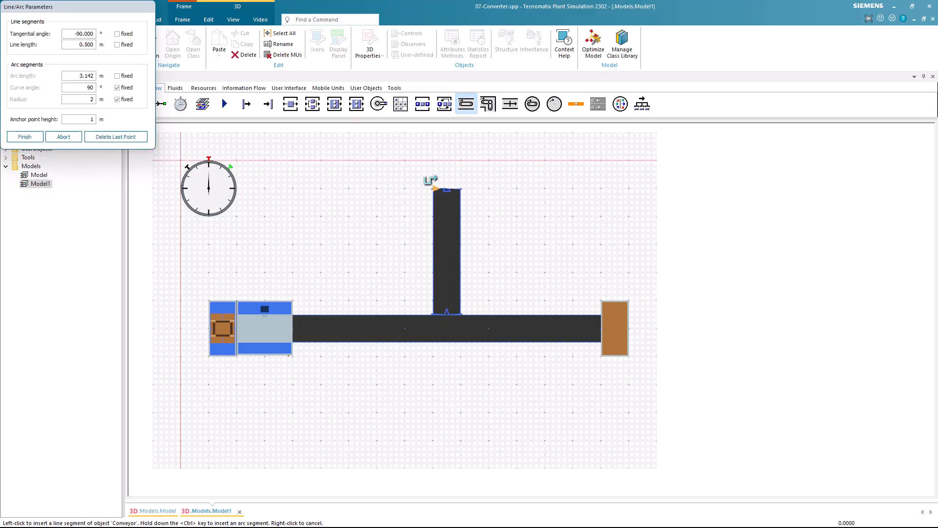
pyautogui.rightClick(406, 185)
pyautogui.click(268, 104)
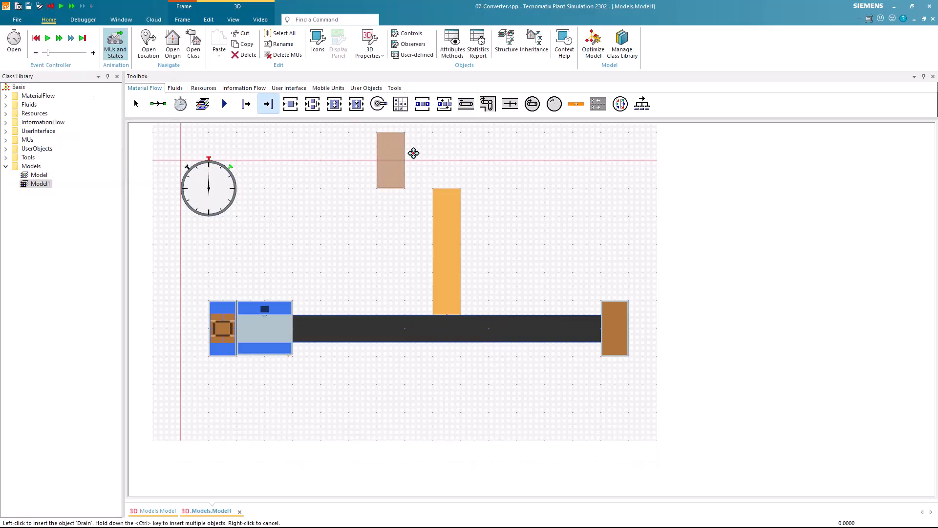
pyautogui.click(457, 163)
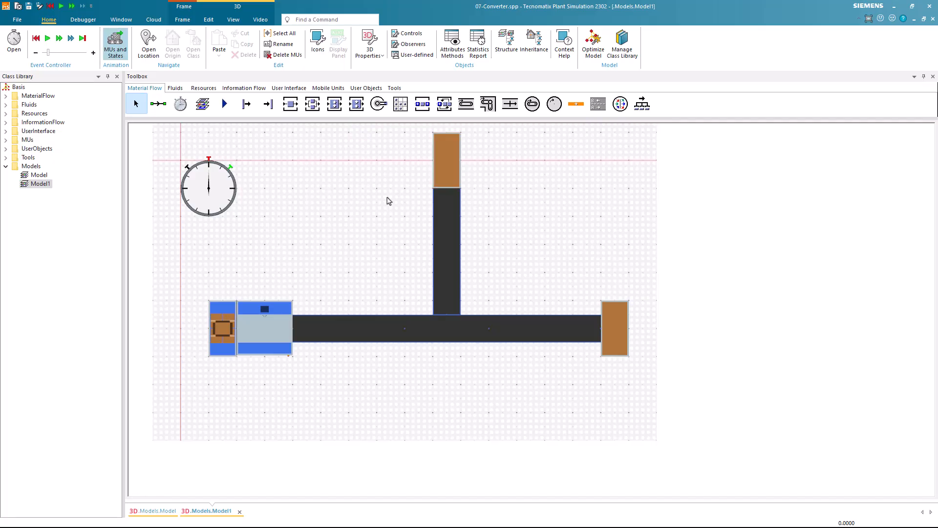
# Return Model1 to the 3D perspective view and open the Converter's properties
pyautogui.press('p')
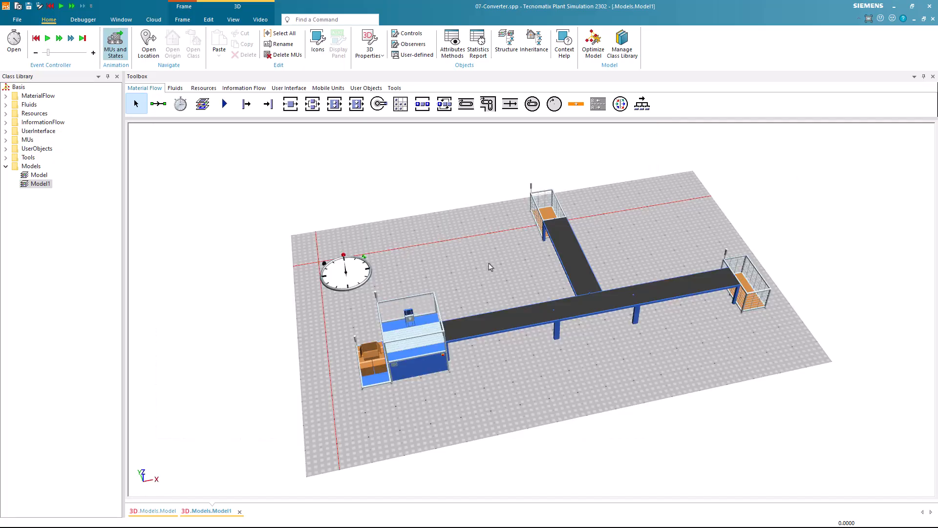
pyautogui.moveTo(490, 266); pyautogui.dragTo(462, 269)
pyautogui.scroll(3, 509, 279)
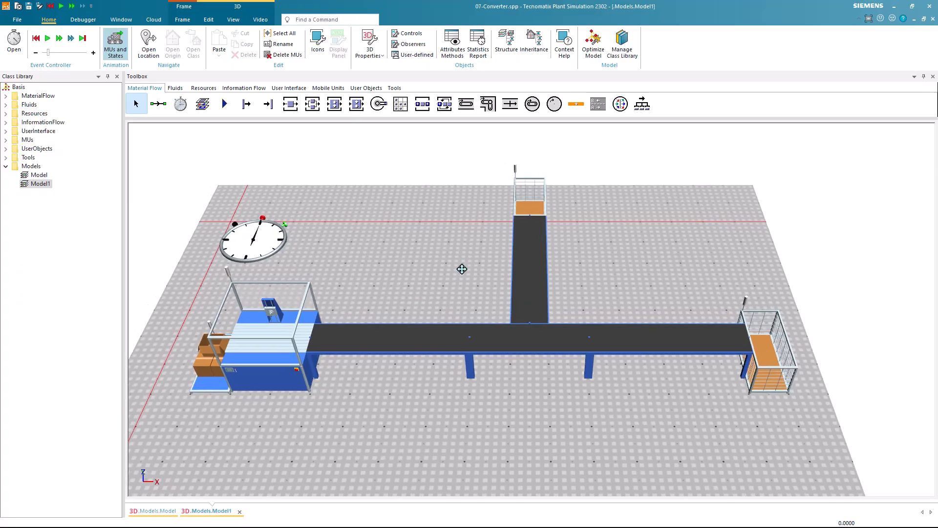
pyautogui.doubleClick(502, 335)
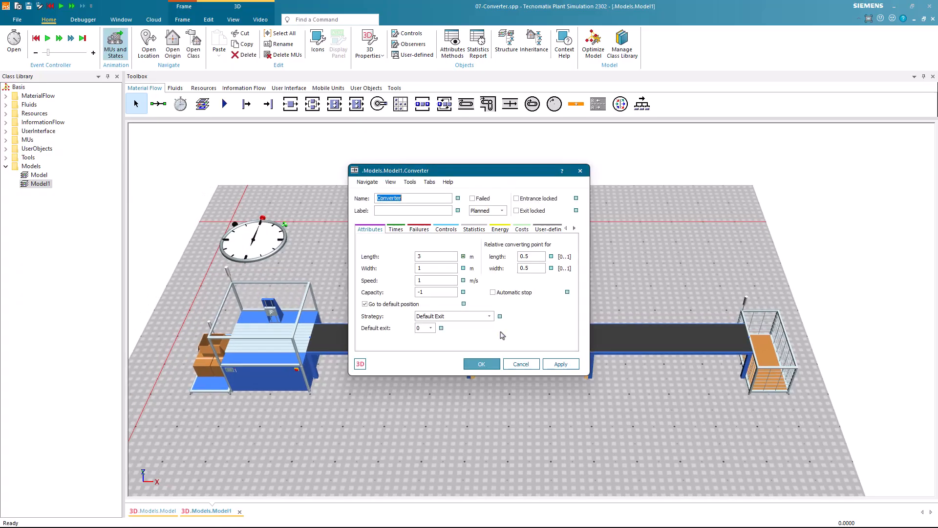
# Examine the Converter's default exit choices, its object help on side numbering, its time settings and the available strategies
pyautogui.click(430, 327)
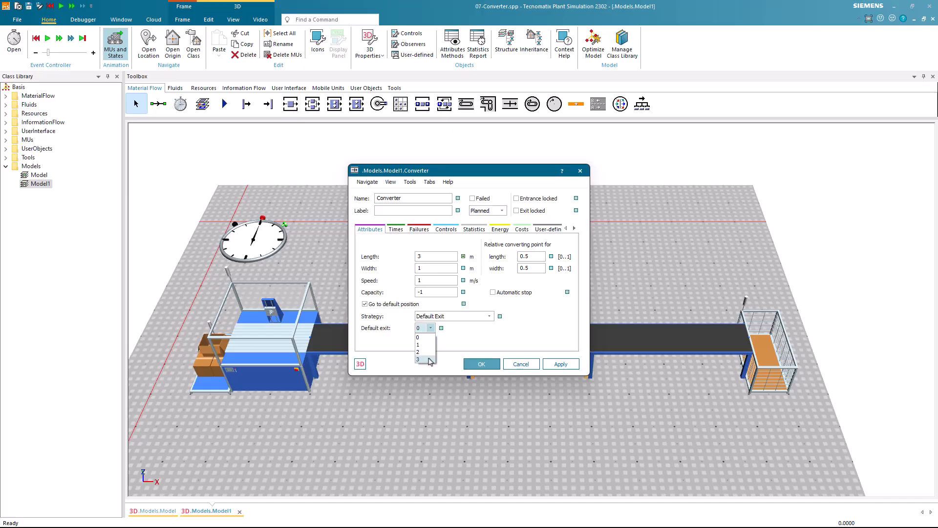
pyautogui.click(459, 350)
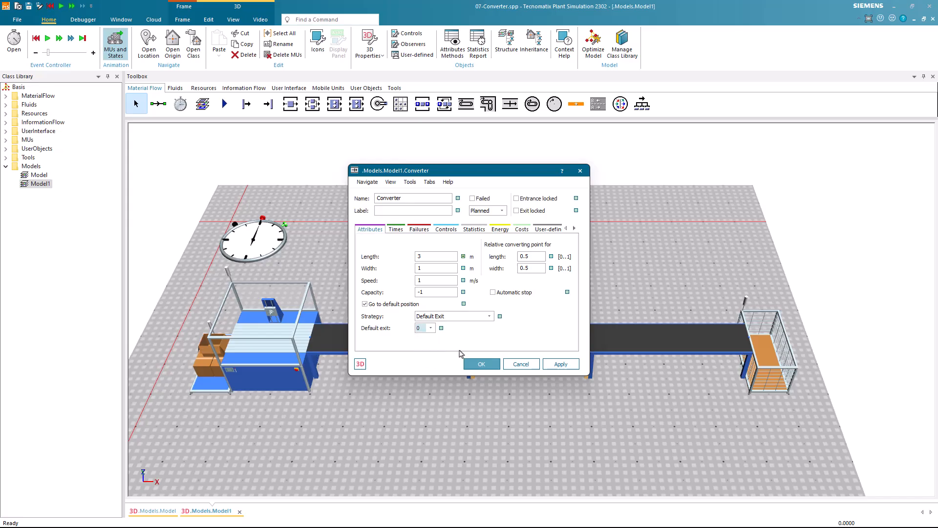
pyautogui.click(449, 183)
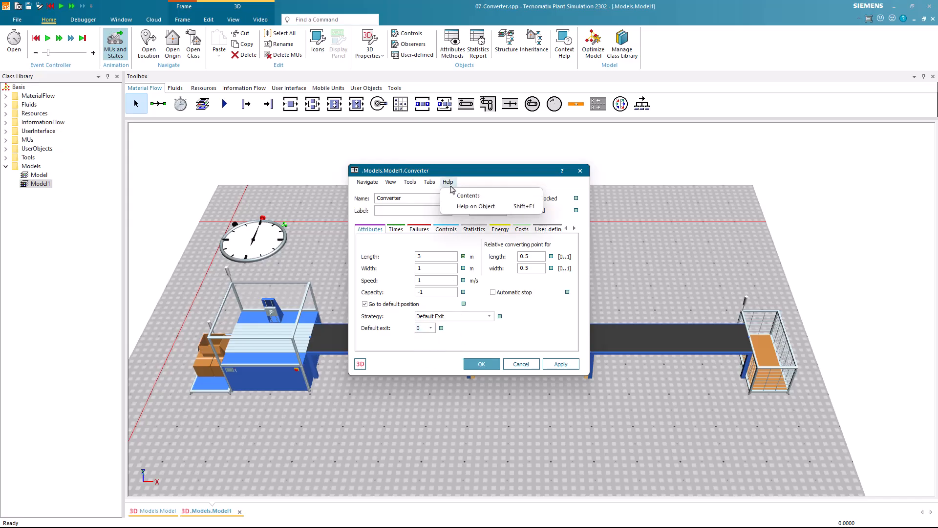
pyautogui.click(464, 206)
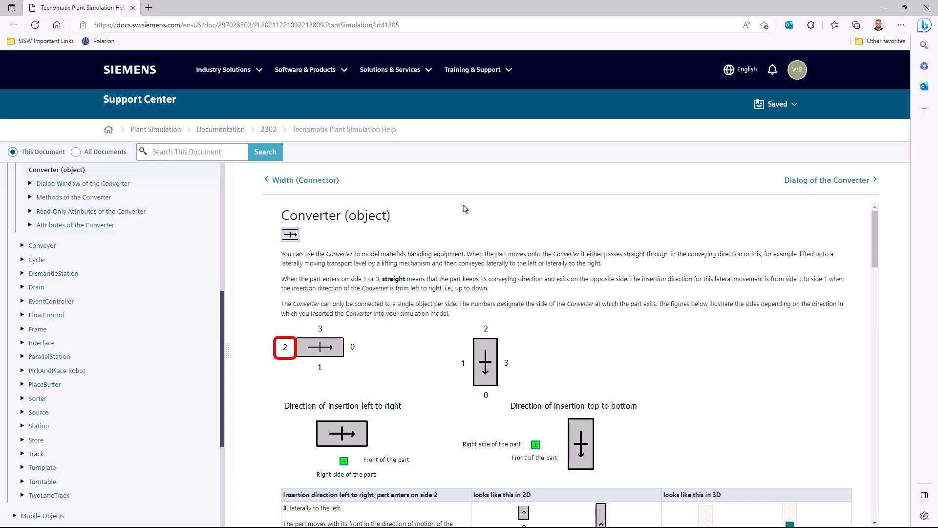
pyautogui.click(926, 9)
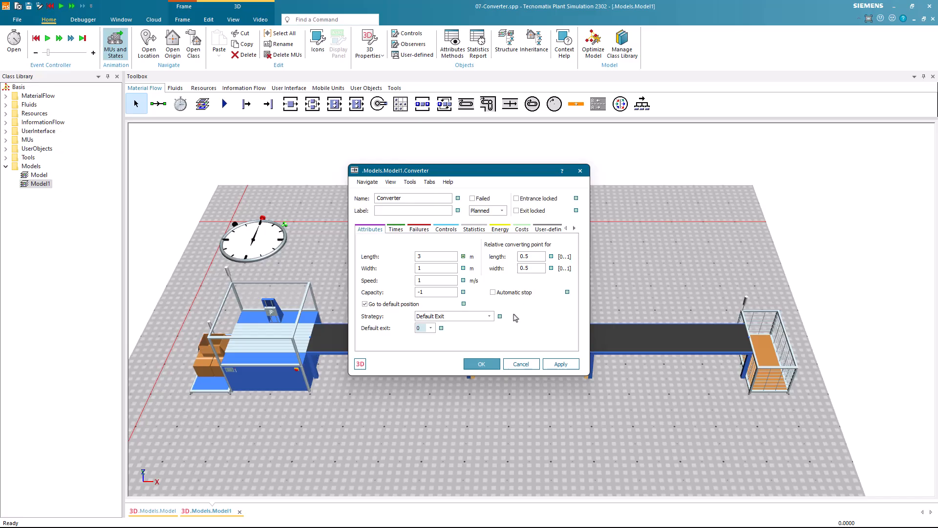
pyautogui.click(396, 229)
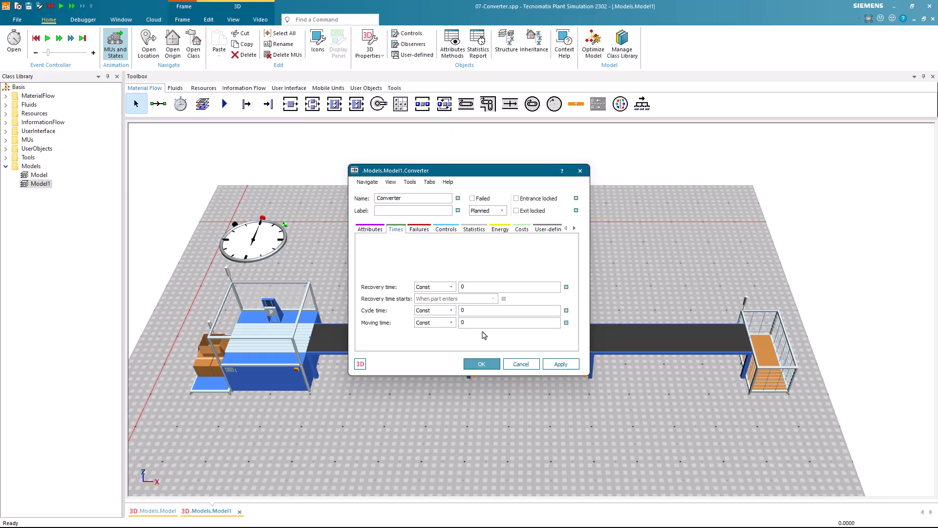
pyautogui.click(370, 229)
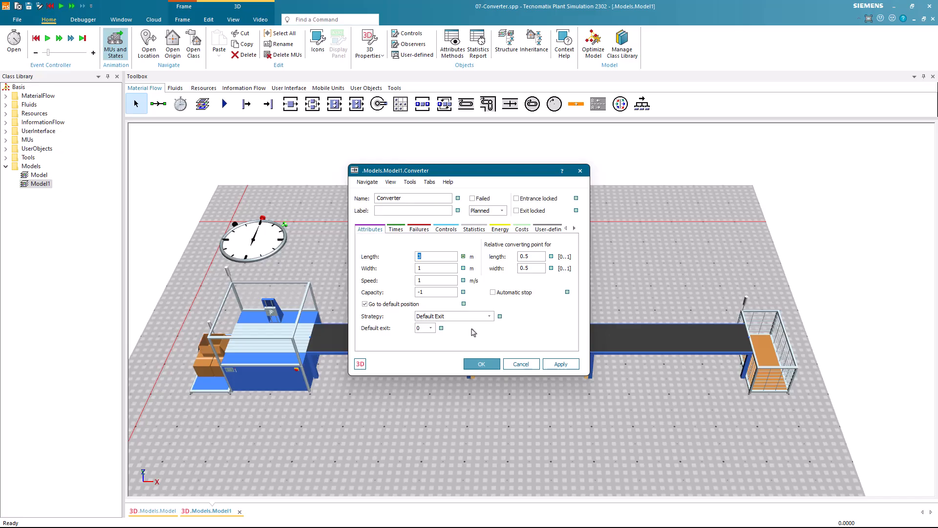
pyautogui.click(488, 319)
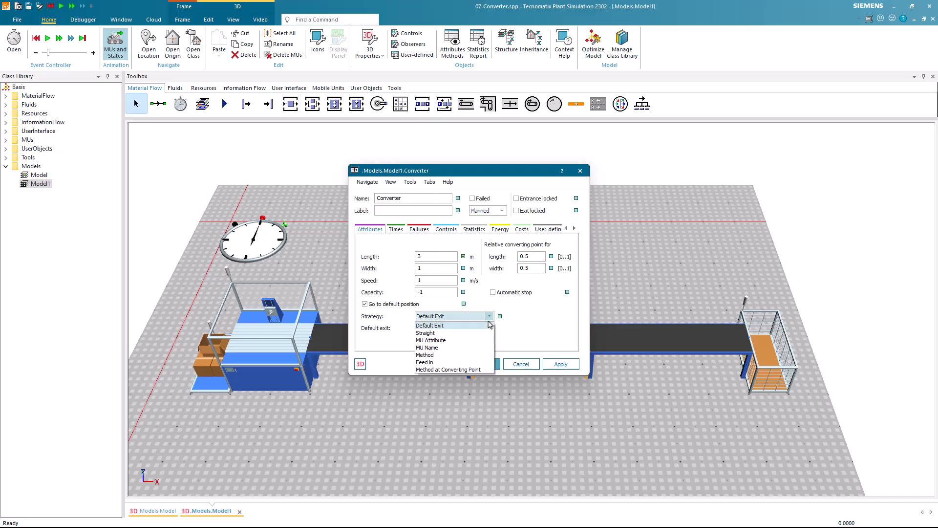
pyautogui.click(488, 322)
# Set the Converter's default exit to 3
pyautogui.click(430, 328)
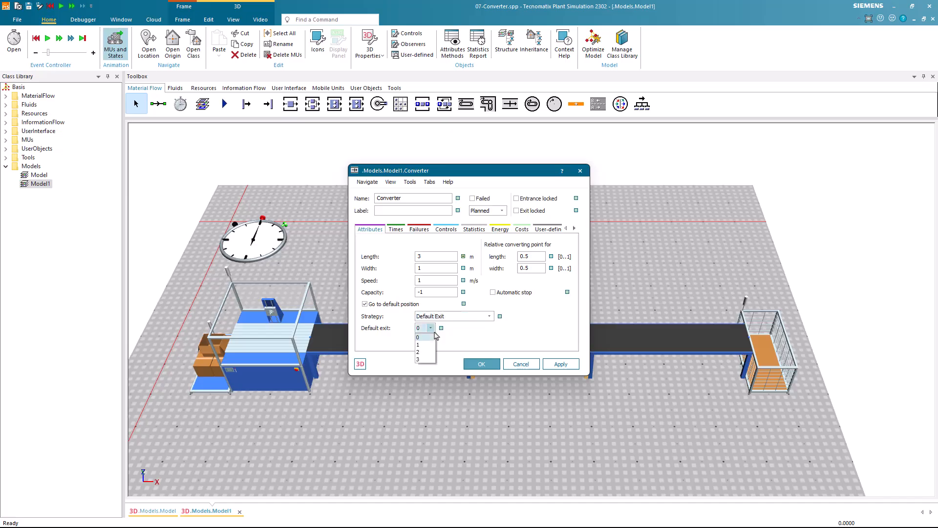
pyautogui.click(427, 359)
pyautogui.click(467, 364)
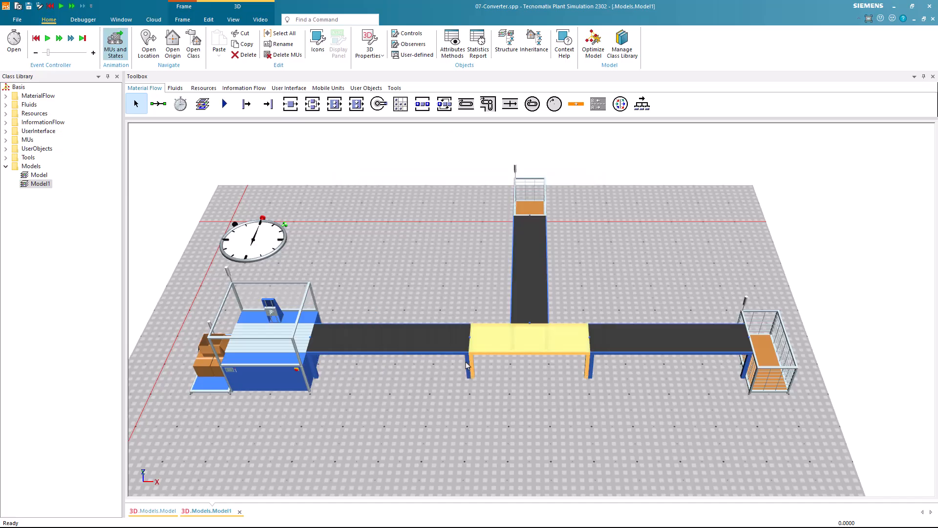
# Run the simulation to check how the Converter routes parts and reset it
pyautogui.click(48, 38)
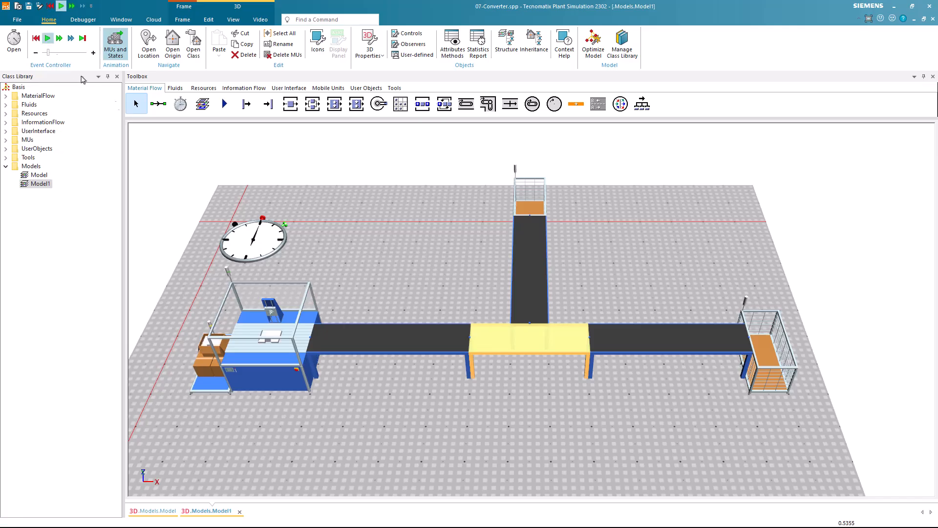
pyautogui.click(336, 246)
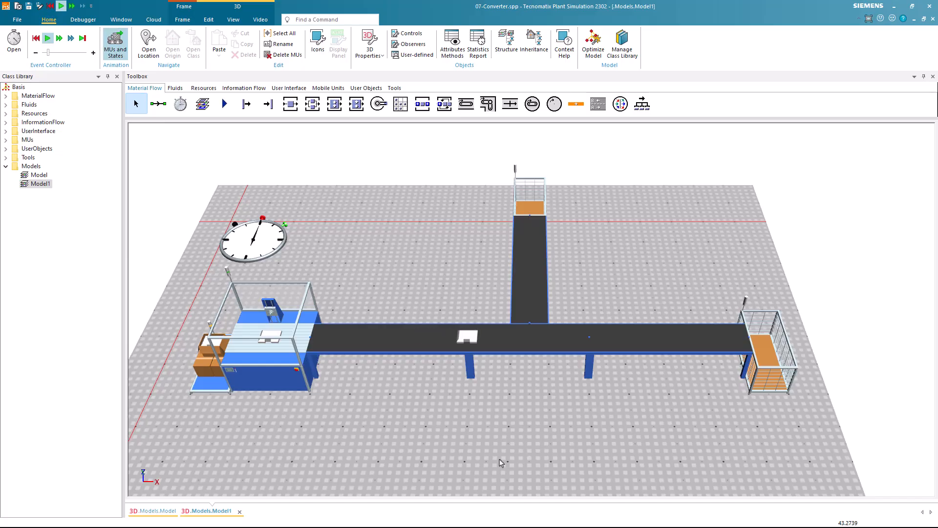
pyautogui.click(36, 38)
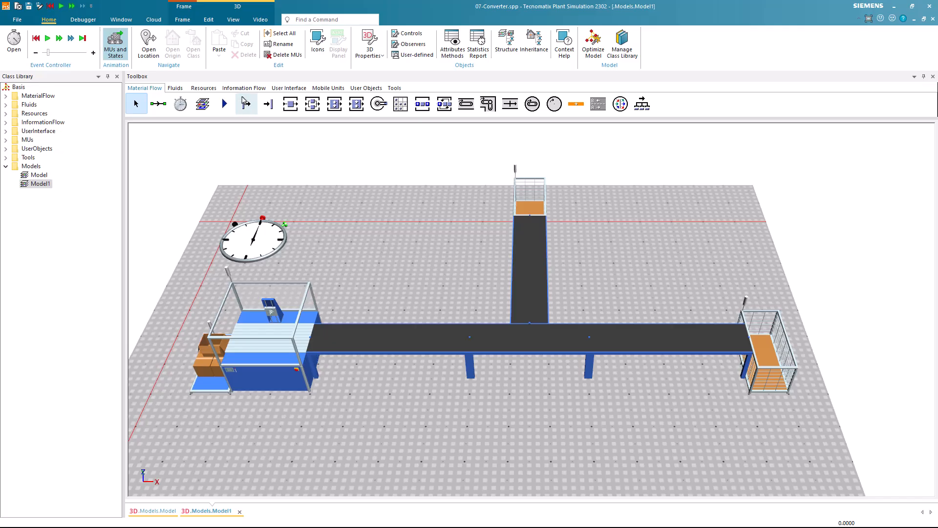
# Insert a DataTable on the free floor in front of the Station
pyautogui.click(243, 88)
pyautogui.click(202, 103)
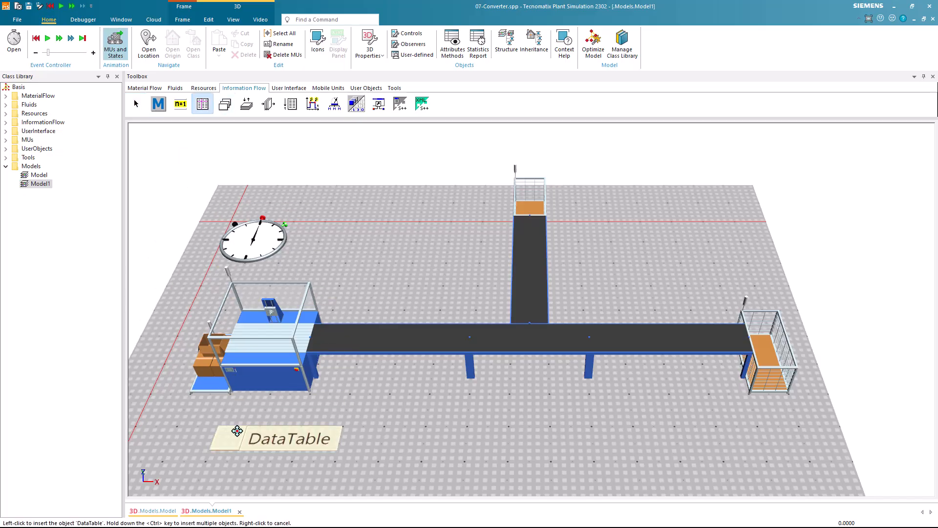
pyautogui.click(237, 429)
pyautogui.scroll(-2, 237, 431)
pyautogui.click(274, 421)
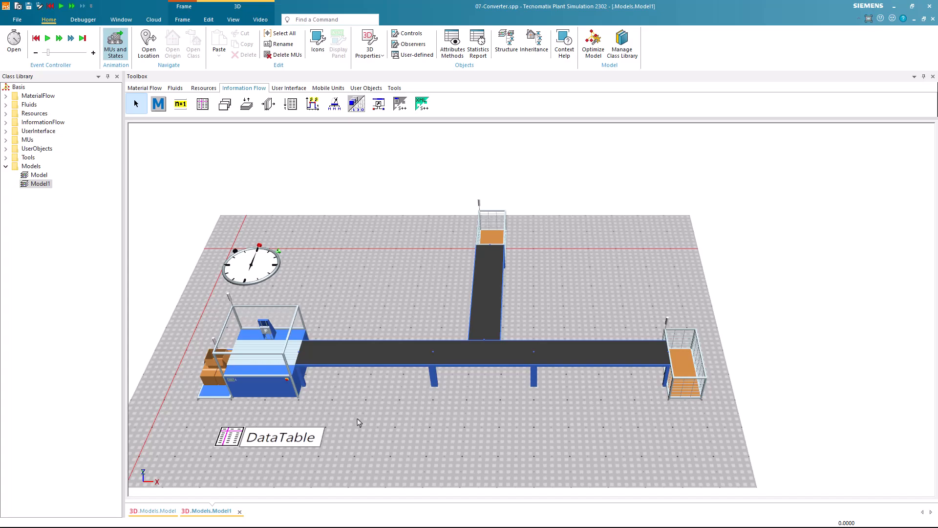
pyautogui.moveTo(359, 423); pyautogui.dragTo(436, 411)
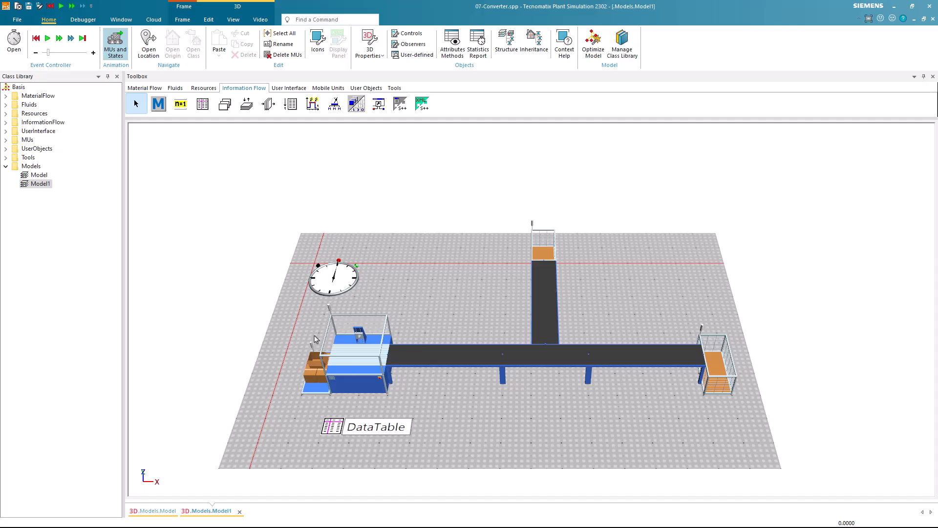
# Create a copy of the Part class from the MUs folder in UserObjects
pyautogui.click(6, 139)
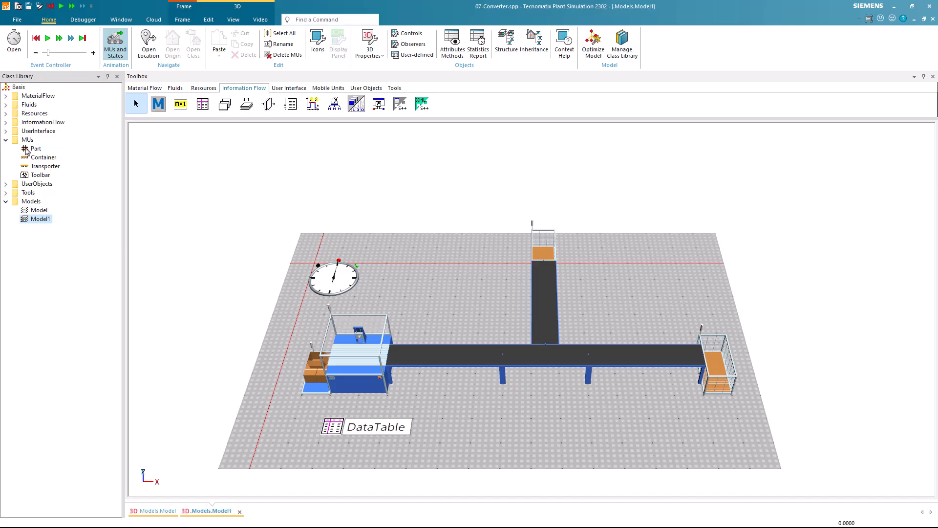
pyautogui.rightClick(26, 151)
pyautogui.click(61, 191)
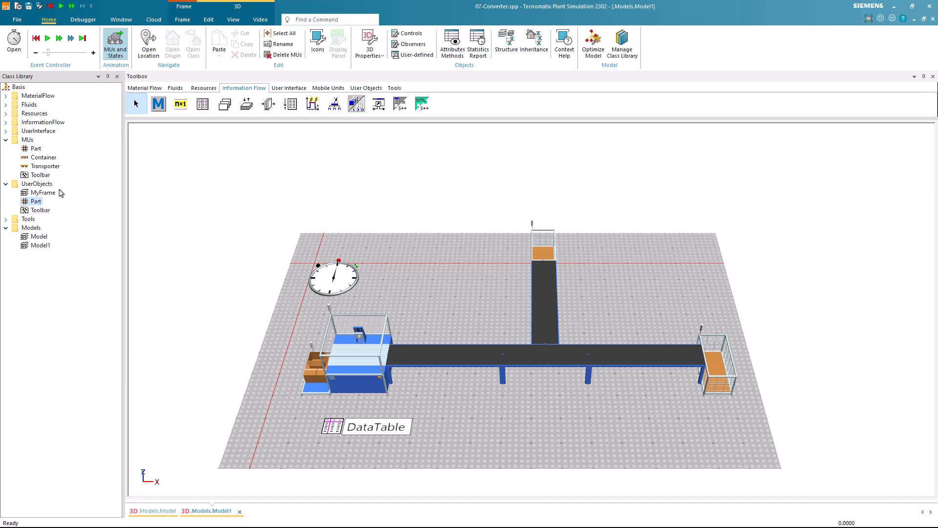
# Create a second copy of the Part class in UserObjects and rename the first copy Screw
pyautogui.rightClick(41, 151)
pyautogui.click(68, 193)
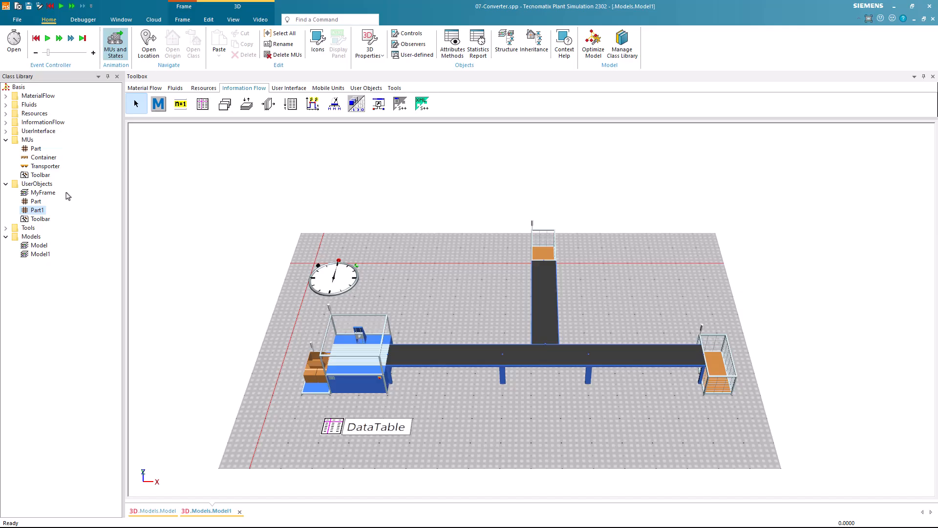
pyautogui.click(35, 202)
pyautogui.press('F2')
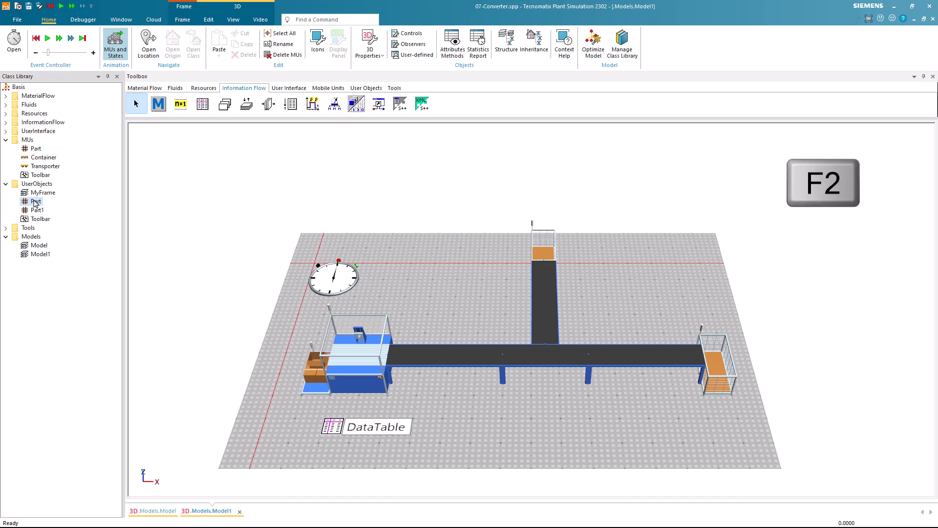
pyautogui.write('Screw')
pyautogui.press('Return')
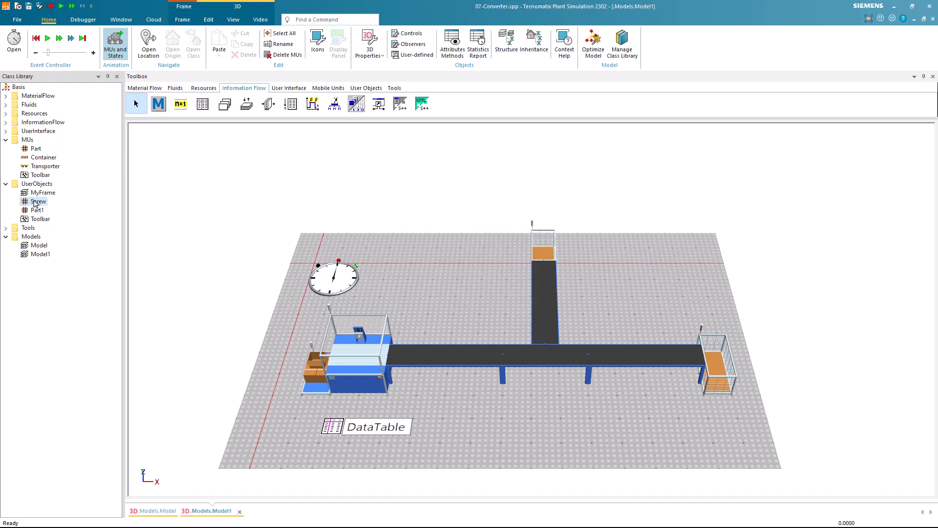
# Rename the second part copy in UserObjects to Nut
pyautogui.click(35, 211)
pyautogui.press('F2')
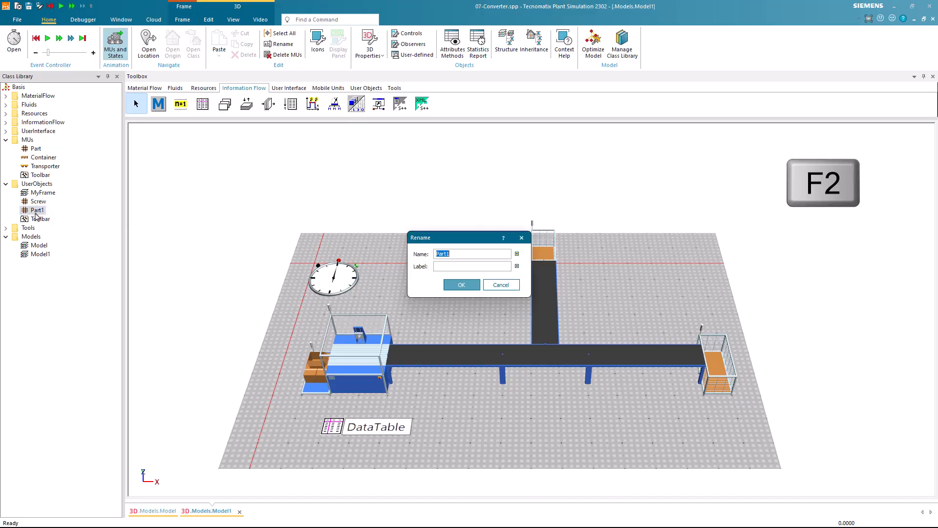
pyautogui.write('Nut')
pyautogui.press('Return')
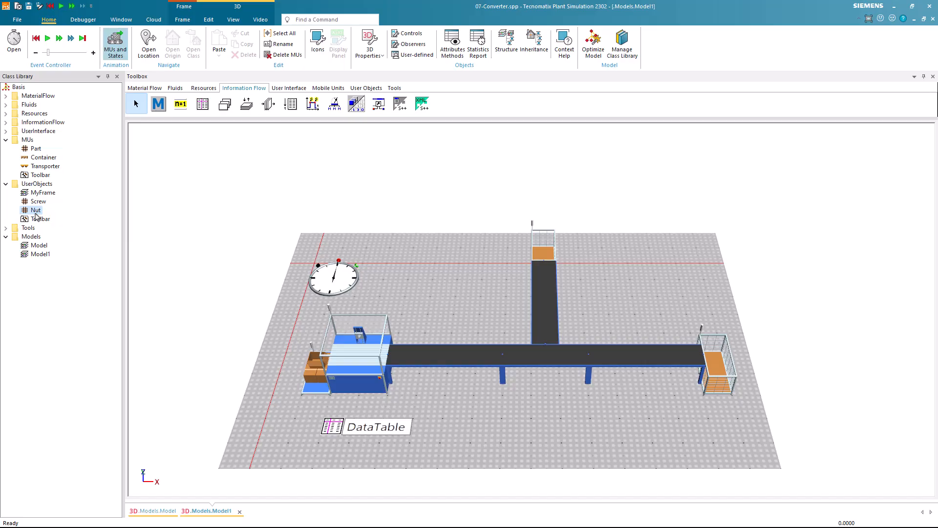
# Activate the material in the Screw class's 3D properties and set its diffuse color to red
pyautogui.rightClick(40, 203)
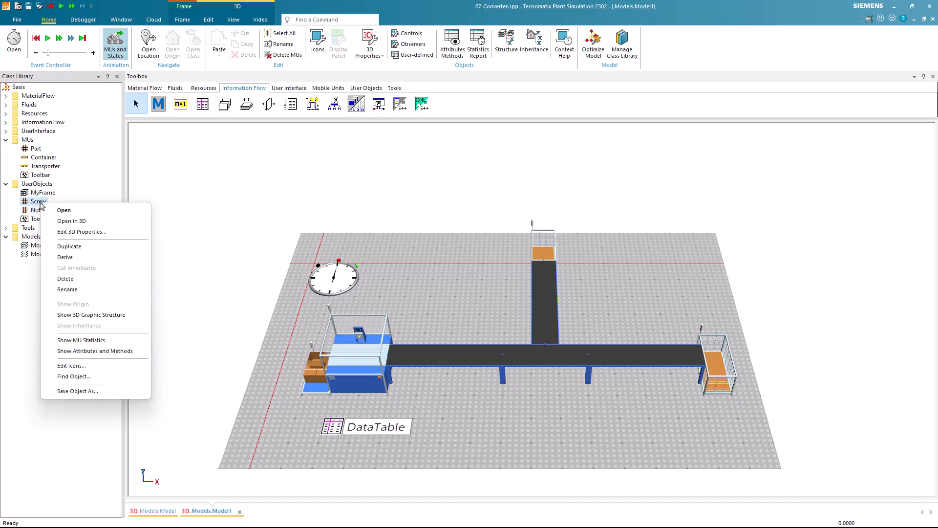
pyautogui.click(62, 232)
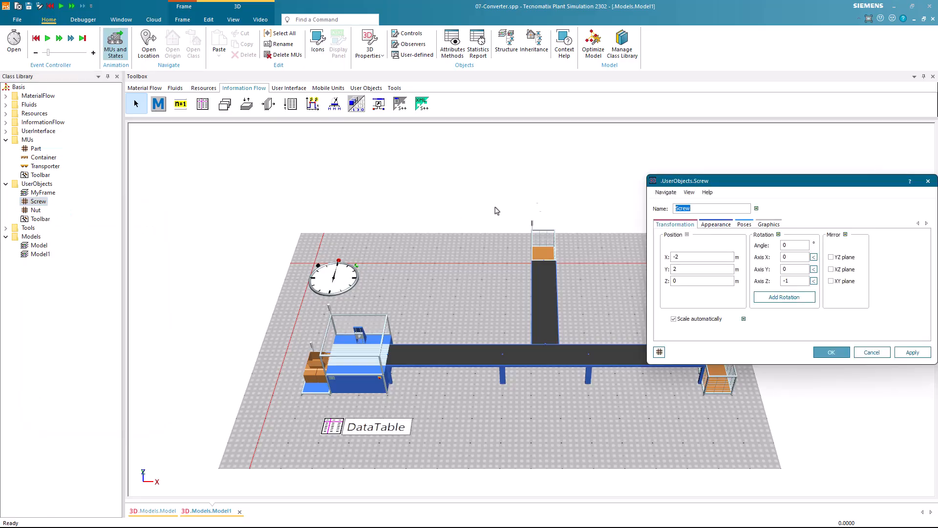
pyautogui.moveTo(714, 187); pyautogui.dragTo(459, 184)
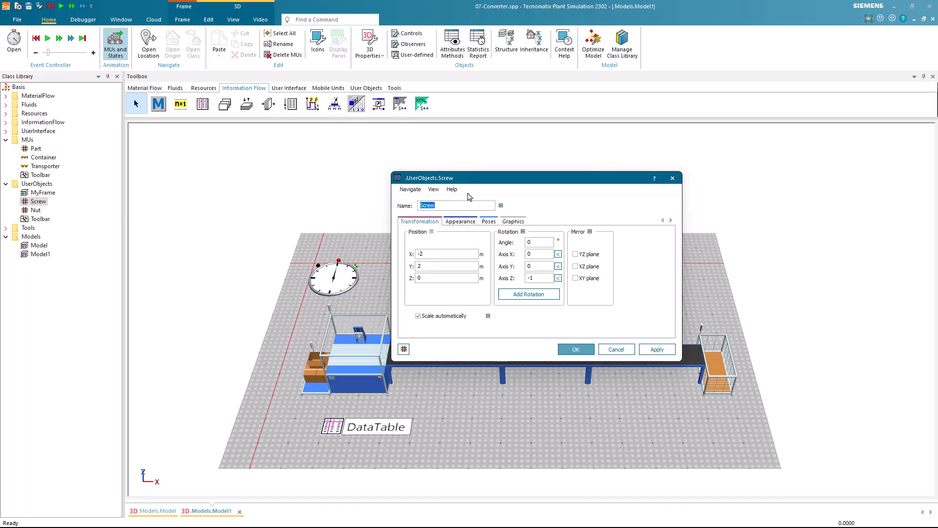
pyautogui.click(457, 222)
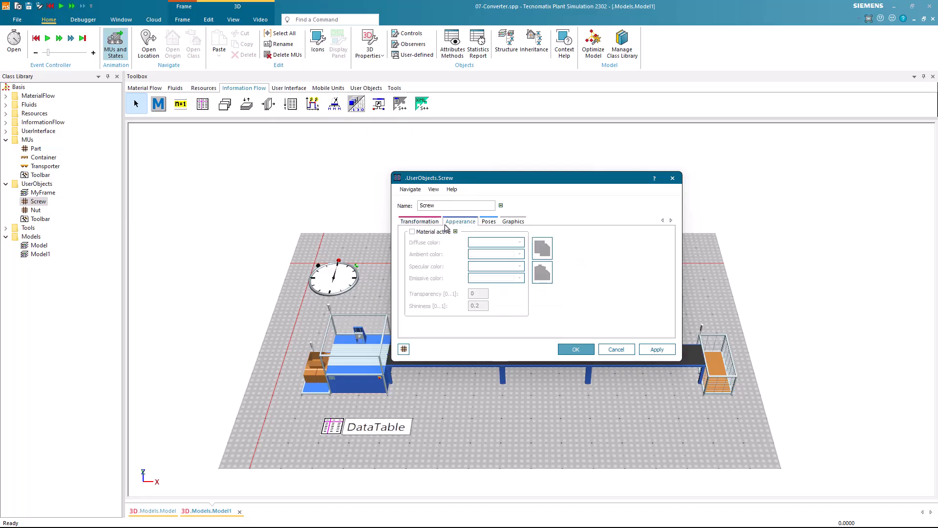
pyautogui.click(427, 233)
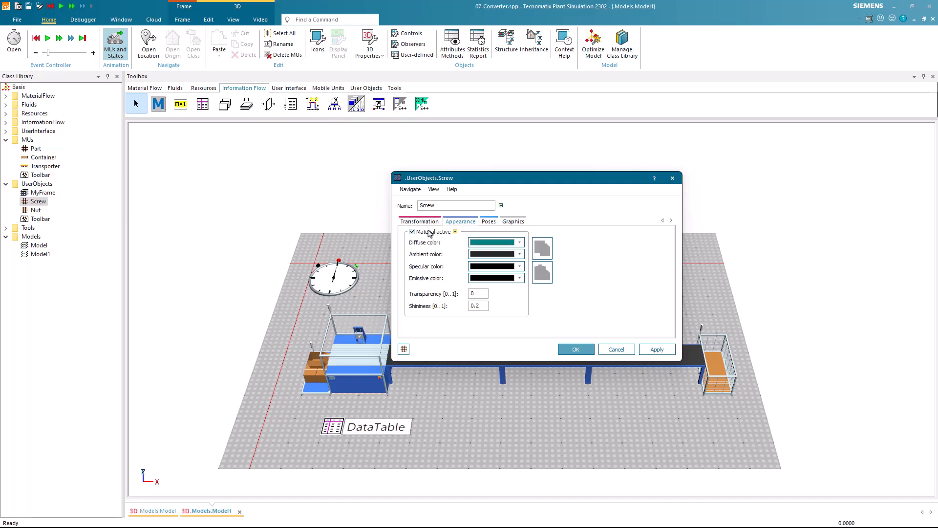
pyautogui.click(520, 243)
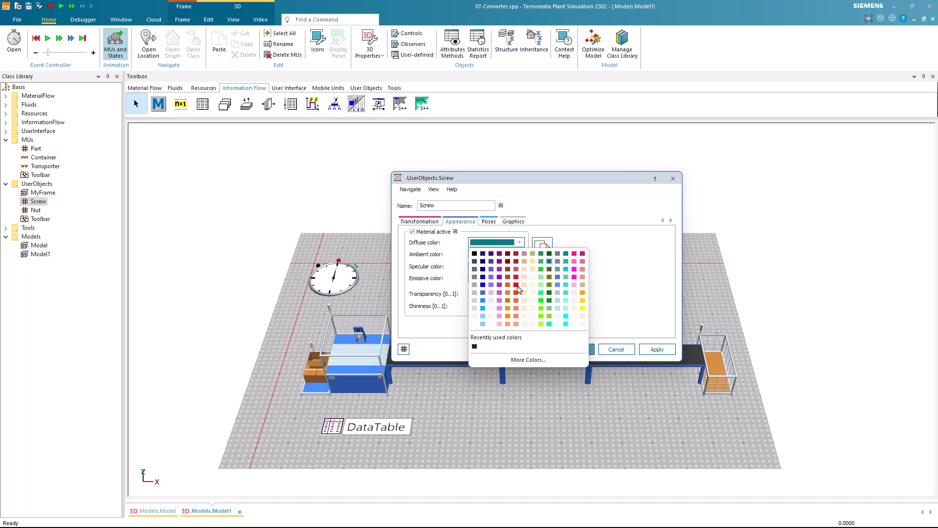
pyautogui.click(517, 286)
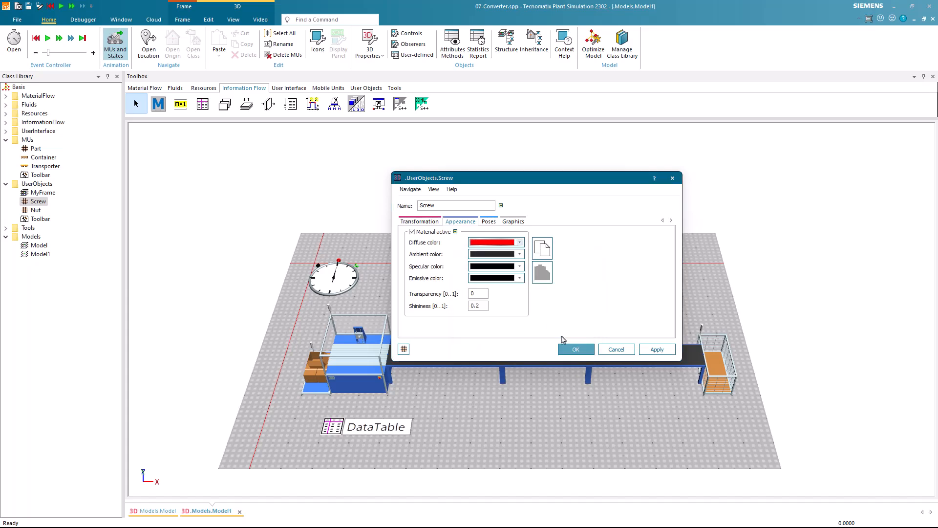
pyautogui.click(569, 351)
# Activate the material in the Nut class's 3D properties and set its diffuse color to blue
pyautogui.rightClick(29, 212)
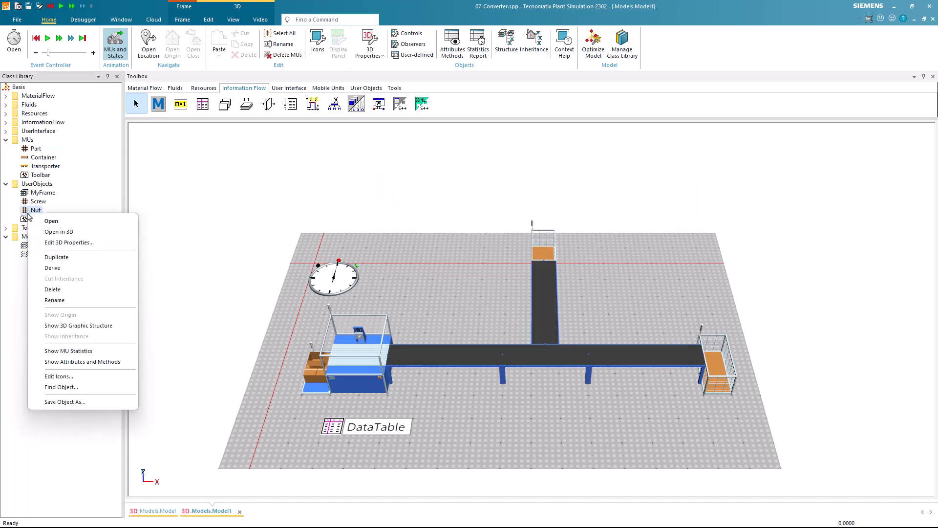
pyautogui.click(57, 244)
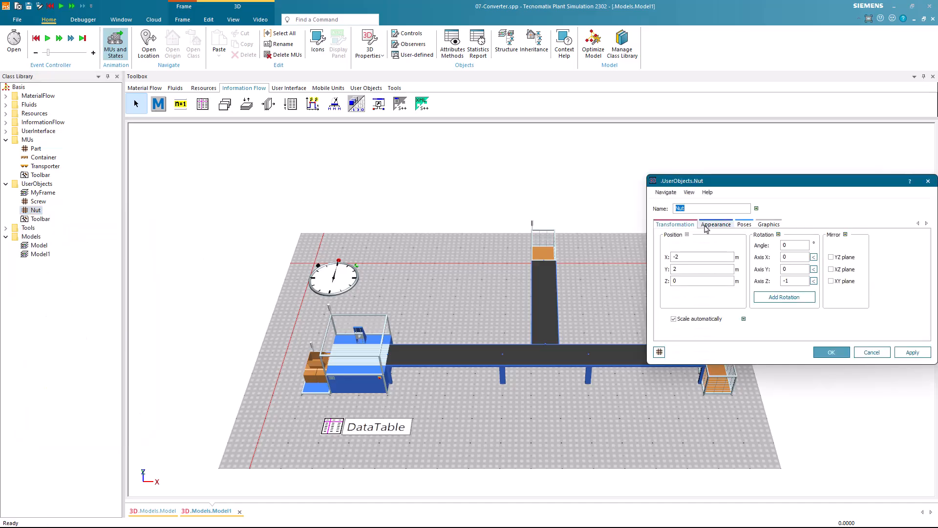
pyautogui.click(714, 225)
pyautogui.click(699, 236)
pyautogui.click(775, 245)
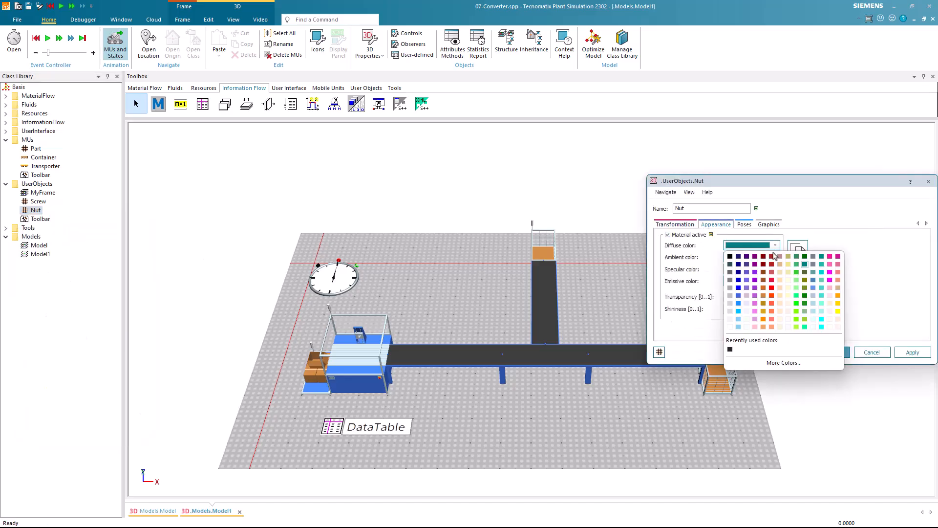
pyautogui.click(741, 293)
pyautogui.click(831, 352)
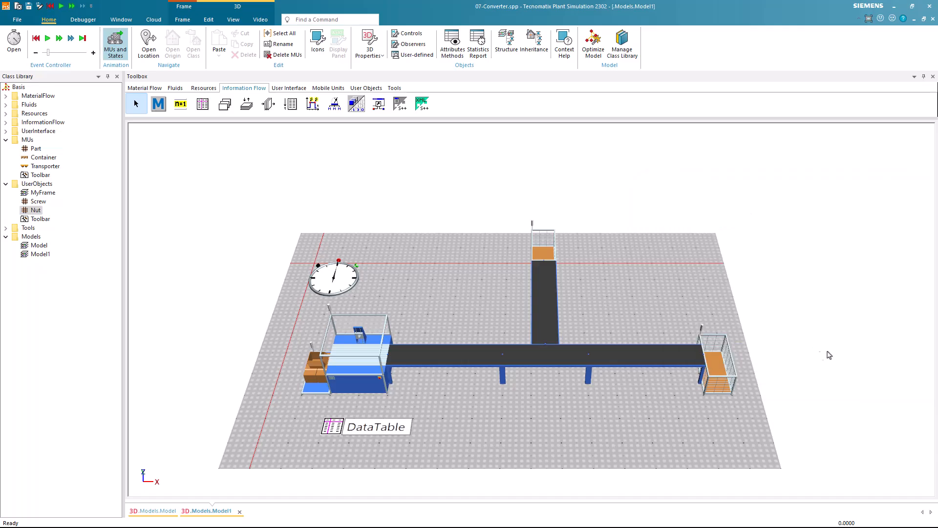
# Enter the Screw and Nut classes in rows 1 and 2 of the DataTable's MU column and fit the column width
pyautogui.doubleClick(377, 423)
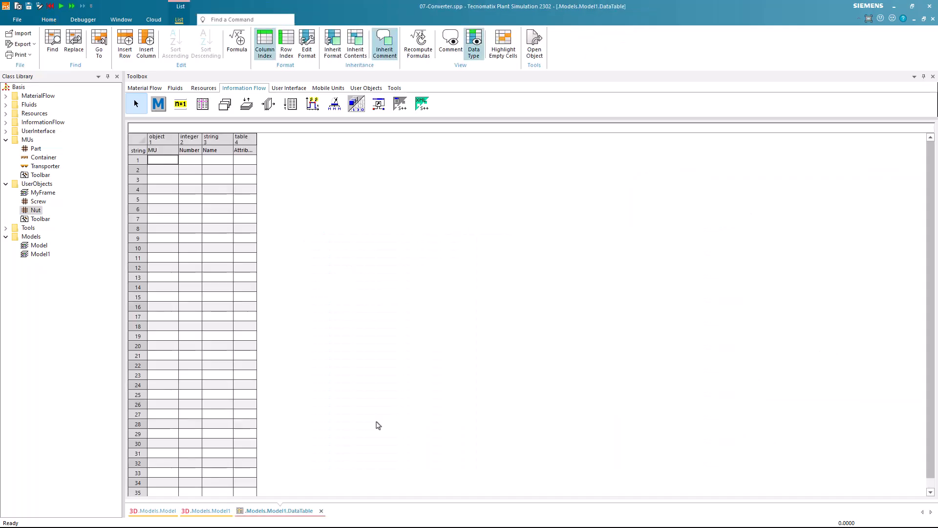
pyautogui.moveTo(38, 201); pyautogui.dragTo(160, 164)
pyautogui.moveTo(35, 210); pyautogui.dragTo(157, 172)
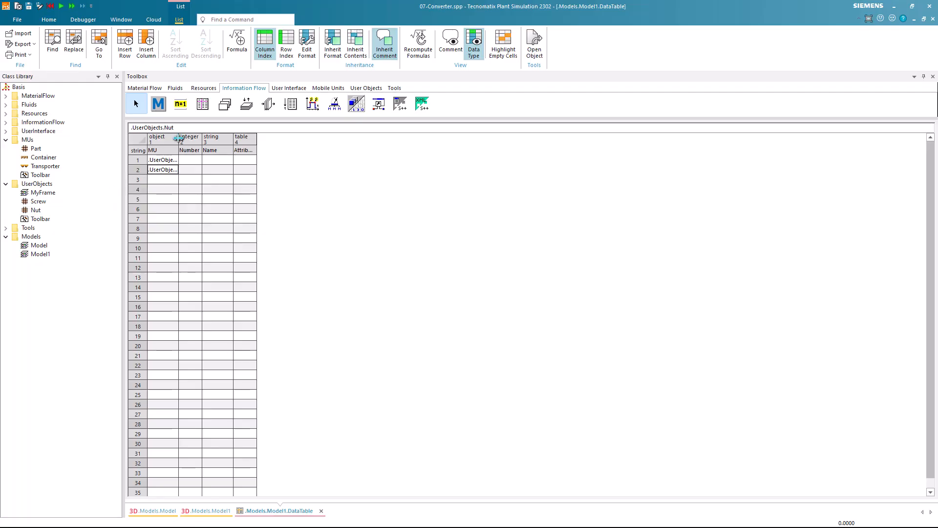
pyautogui.doubleClick(180, 141)
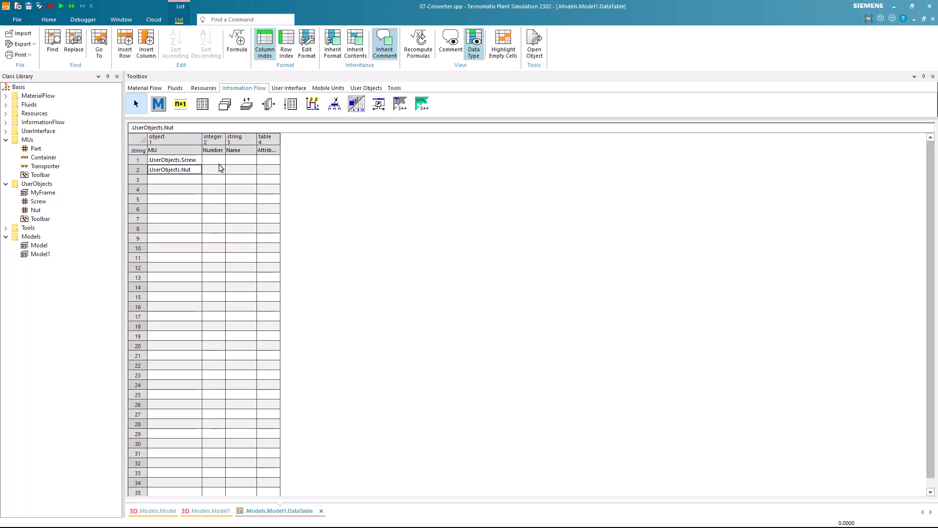
# Set the Number value to 2 for both Screw and Nut, and close the DataTable
pyautogui.click(217, 161)
pyautogui.write('2')
pyautogui.press('Return')
pyautogui.write('2')
pyautogui.press('Return')
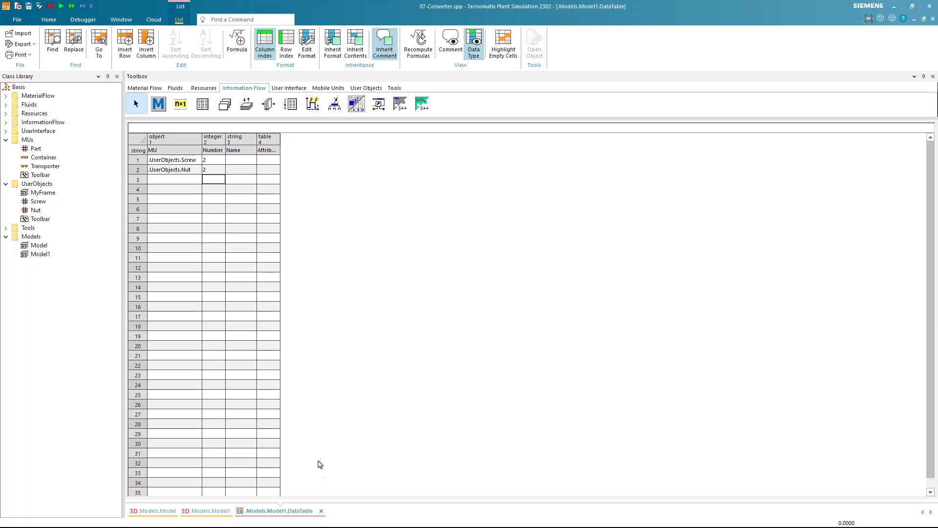
pyautogui.click(322, 511)
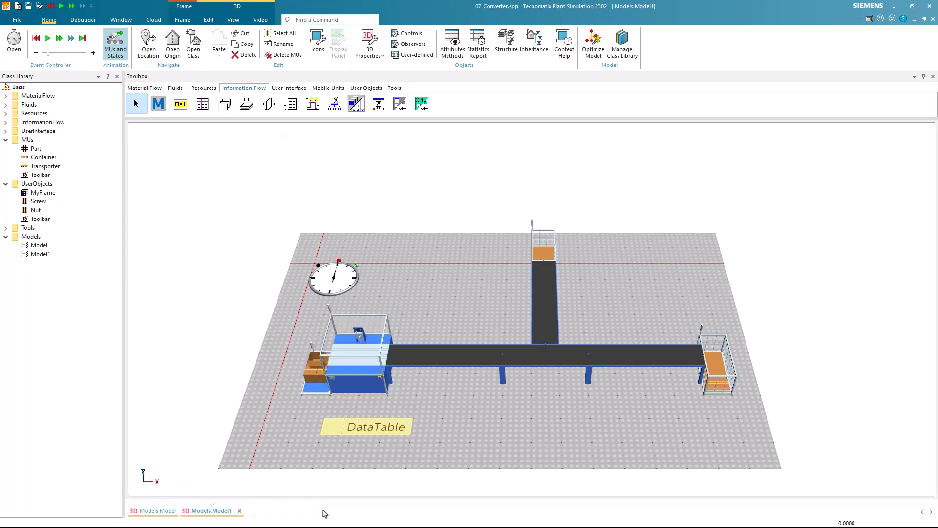
pyautogui.click(352, 443)
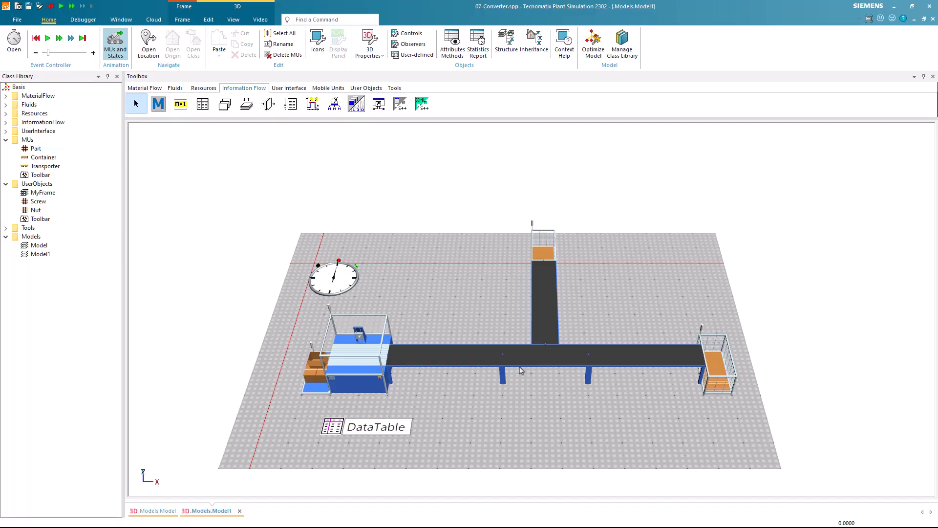
# Set the Converter's strategy to MU Name
pyautogui.doubleClick(535, 356)
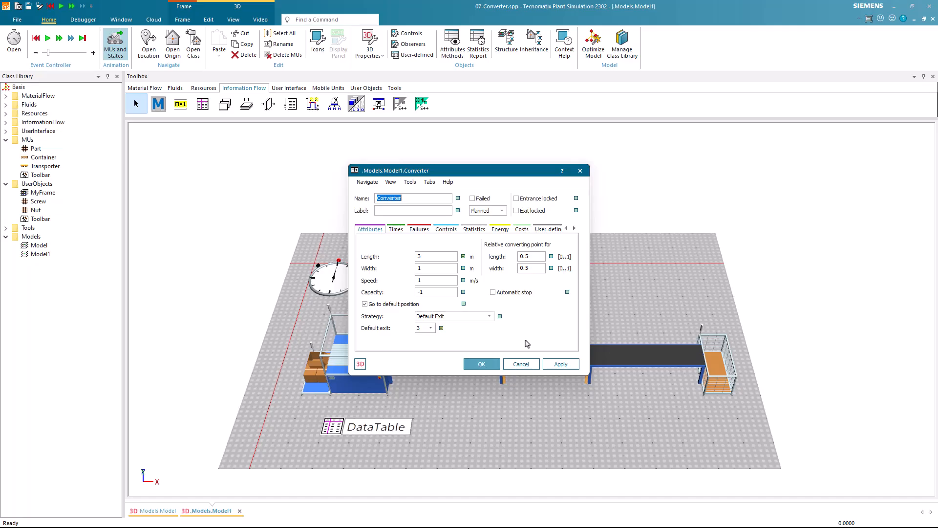
pyautogui.click(491, 318)
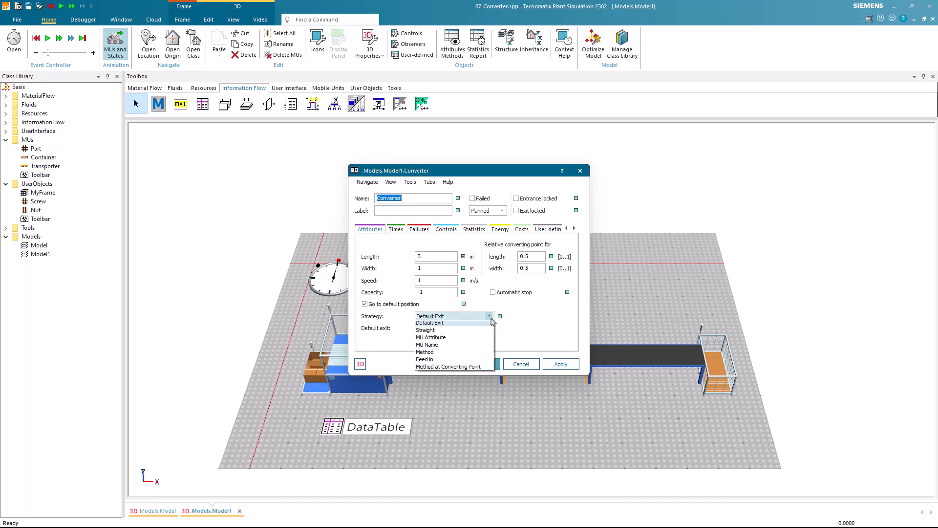
pyautogui.click(486, 348)
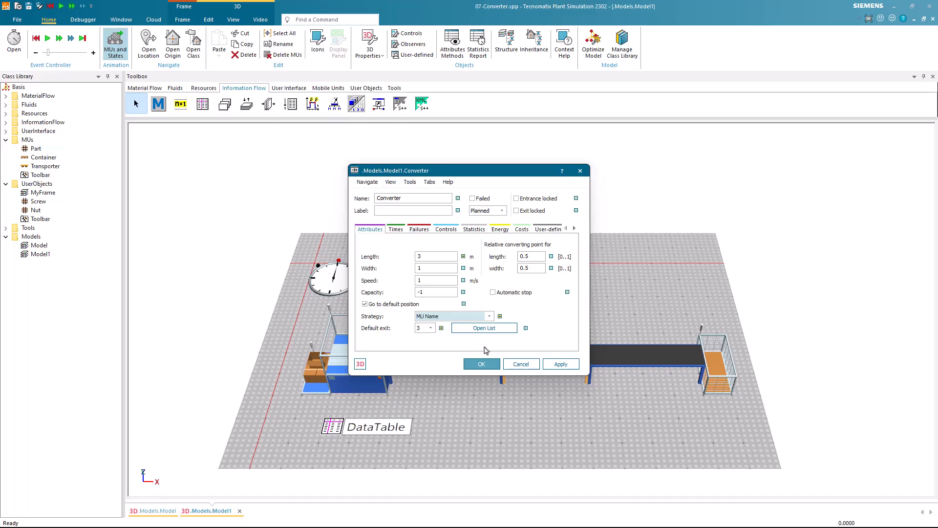
# Add Screw to the Converter's MU name list with side 0
pyautogui.click(504, 331)
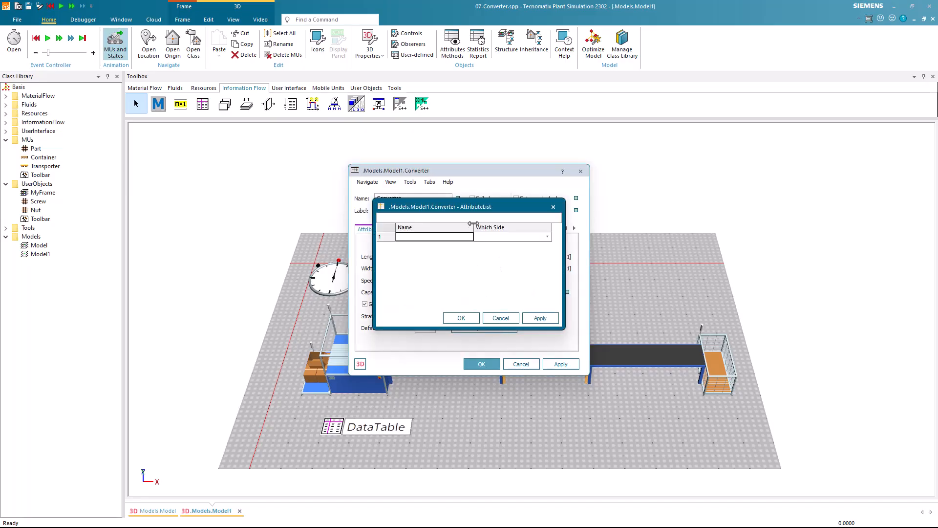
pyautogui.moveTo(475, 213); pyautogui.dragTo(477, 200)
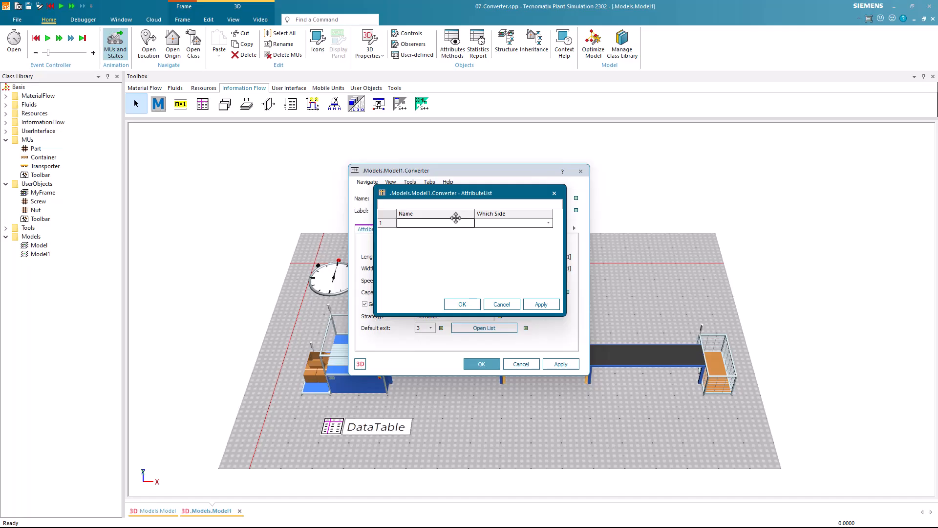
pyautogui.write('Screw')
pyautogui.click(549, 222)
pyautogui.click(535, 235)
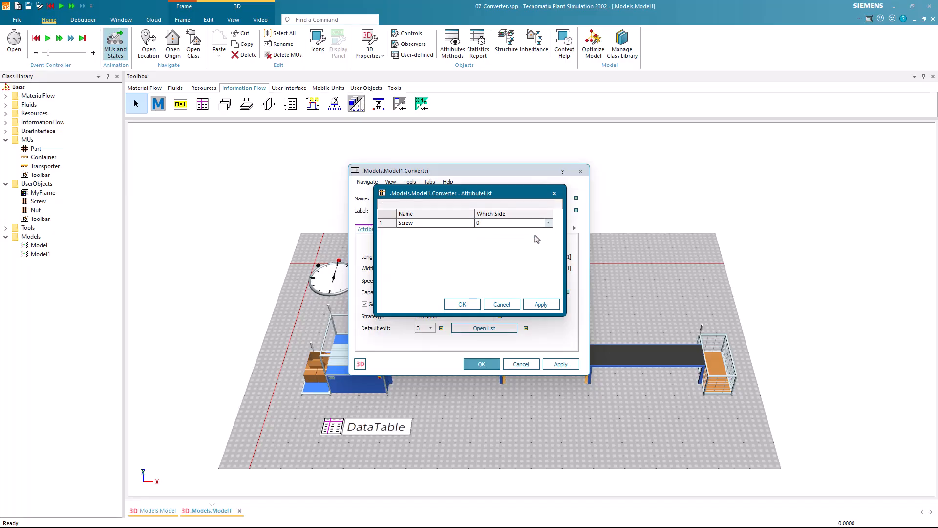
# Add Nut to the Converter's list with side 3 and accept the Converter settings
pyautogui.click(439, 234)
pyautogui.write('Nut')
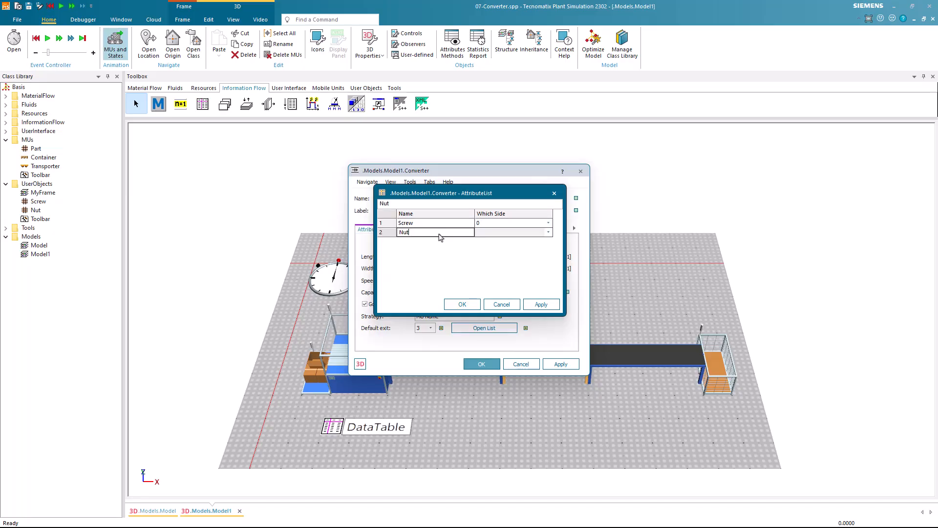
pyautogui.click(548, 232)
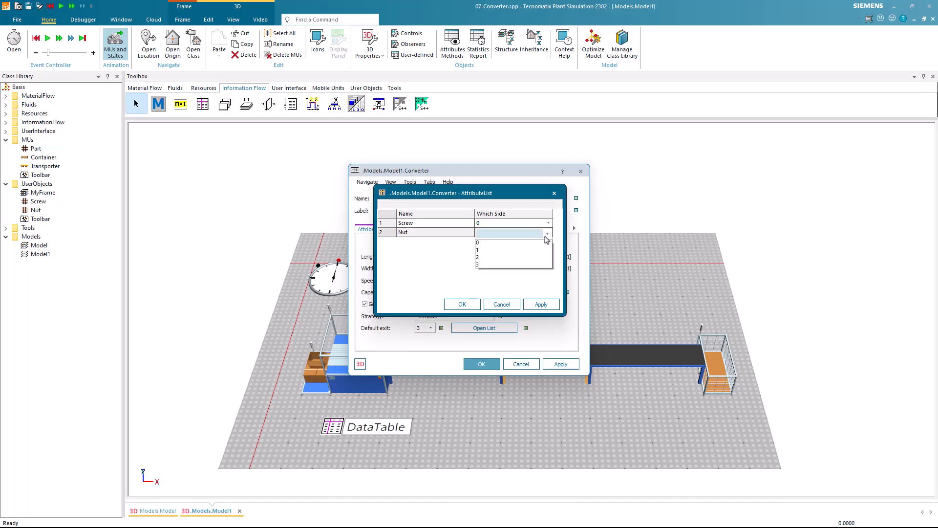
pyautogui.click(507, 267)
pyautogui.click(477, 304)
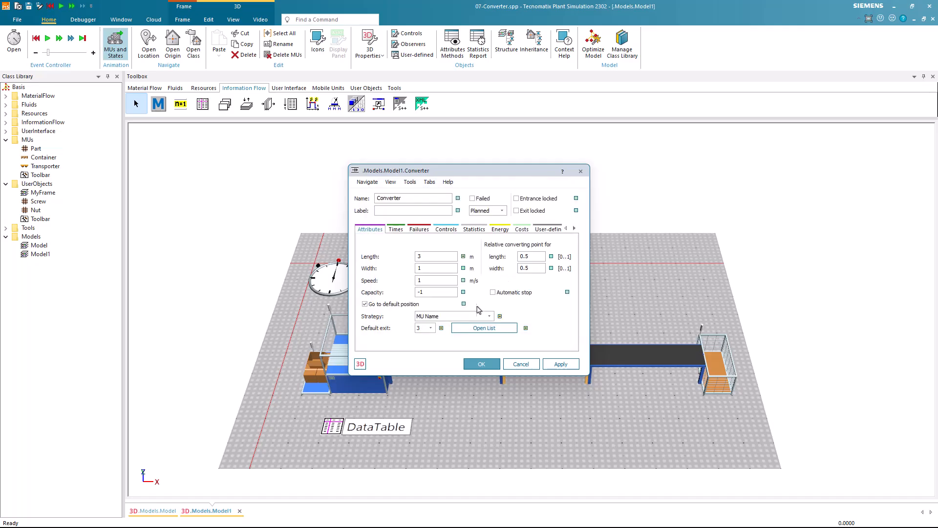
pyautogui.click(481, 364)
# Run the simulation to check how the Converter routes screws and nuts
pyautogui.click(48, 38)
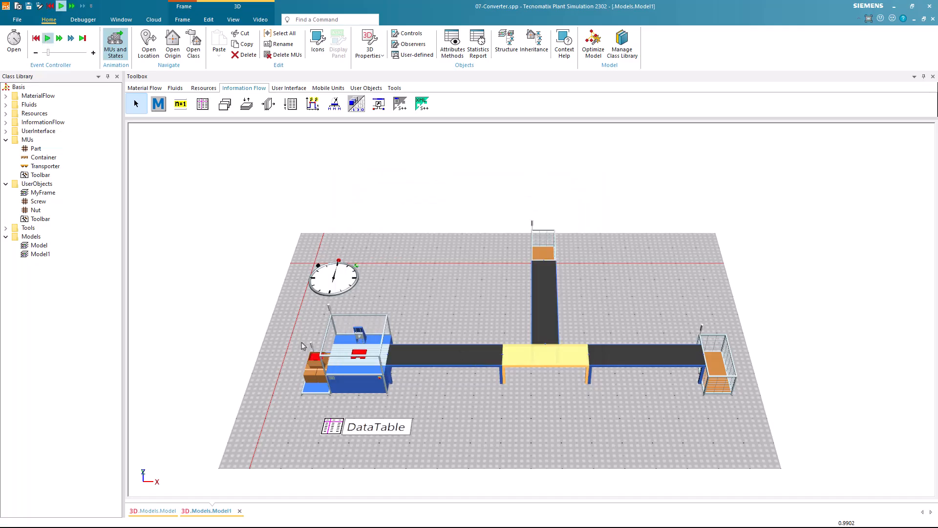
pyautogui.click(471, 407)
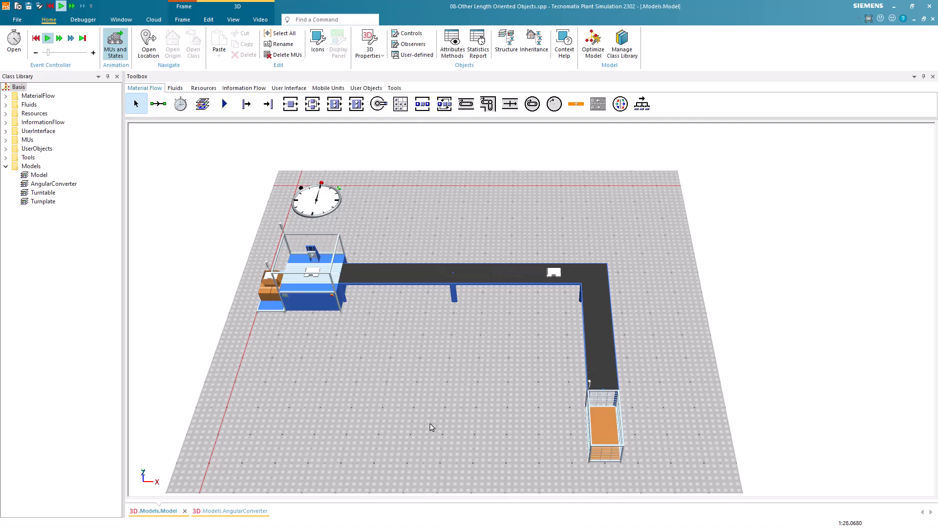
# Reset the simulation in the Model frame and show the AngularConverter frame in the planning view
pyautogui.click(35, 38)
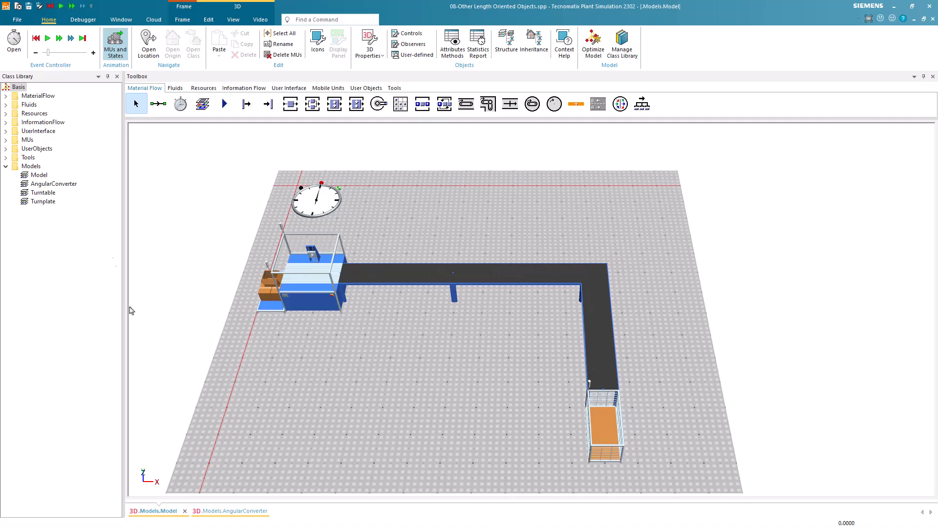
pyautogui.click(230, 511)
pyautogui.press('p')
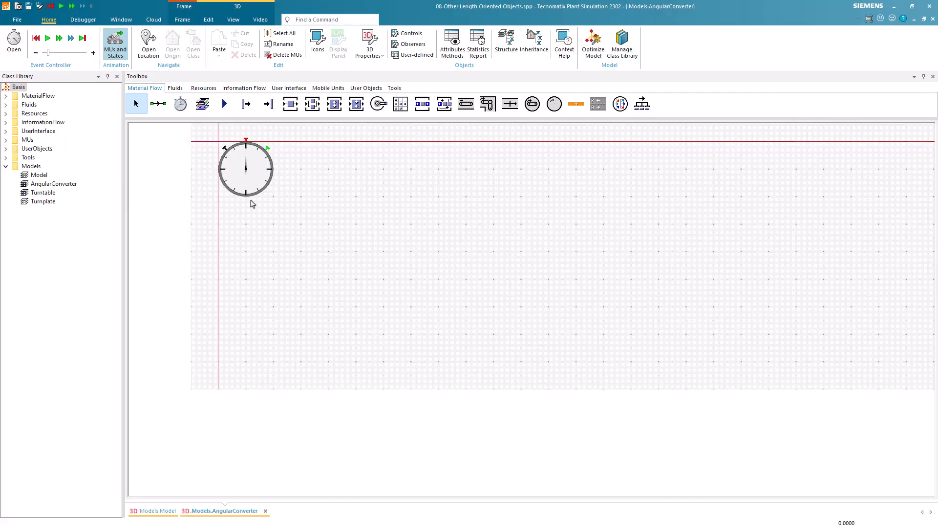
# Place a Source with a Station directly beside it in the AngularConverter frame, below the event controller
pyautogui.click(239, 107)
pyautogui.click(258, 272)
pyautogui.click(291, 103)
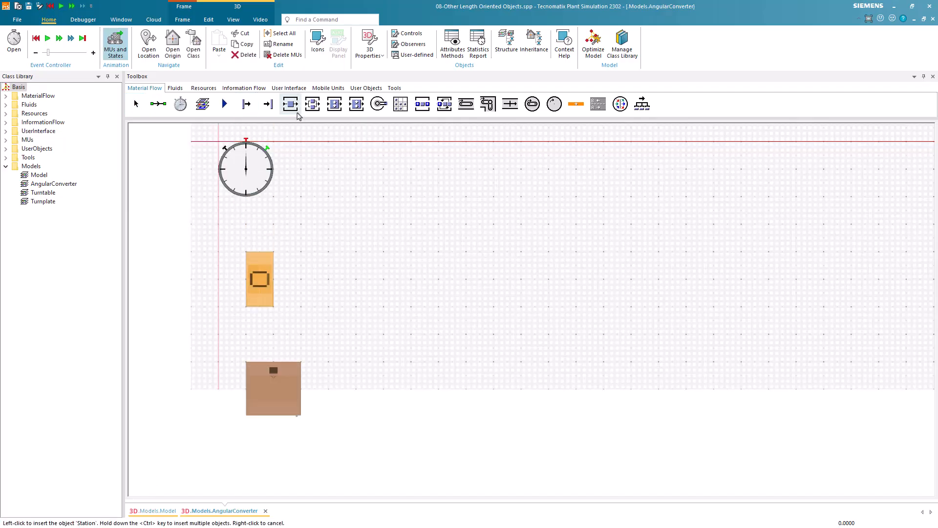
pyautogui.click(301, 279)
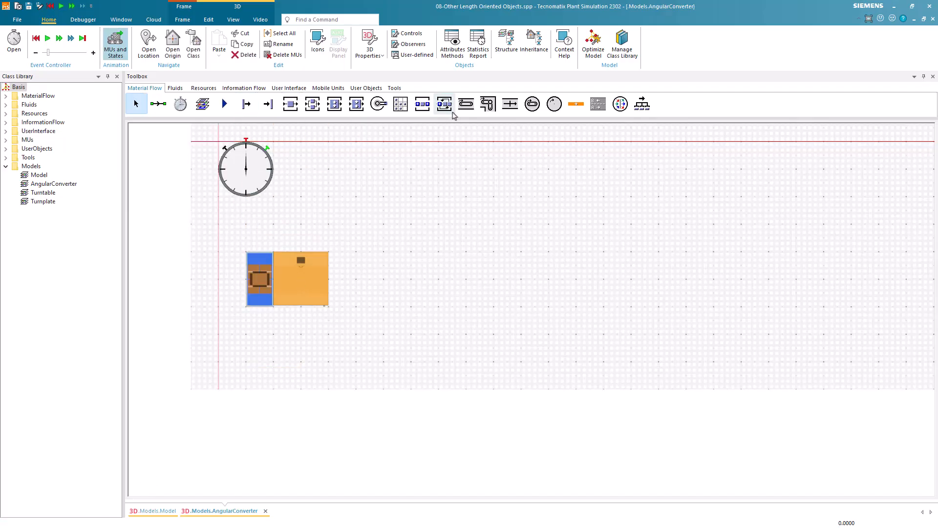
# Draw a straight 5 m Conveyor starting at the Station's exit side
pyautogui.click(466, 103)
pyautogui.click(332, 279)
pyautogui.click(464, 279)
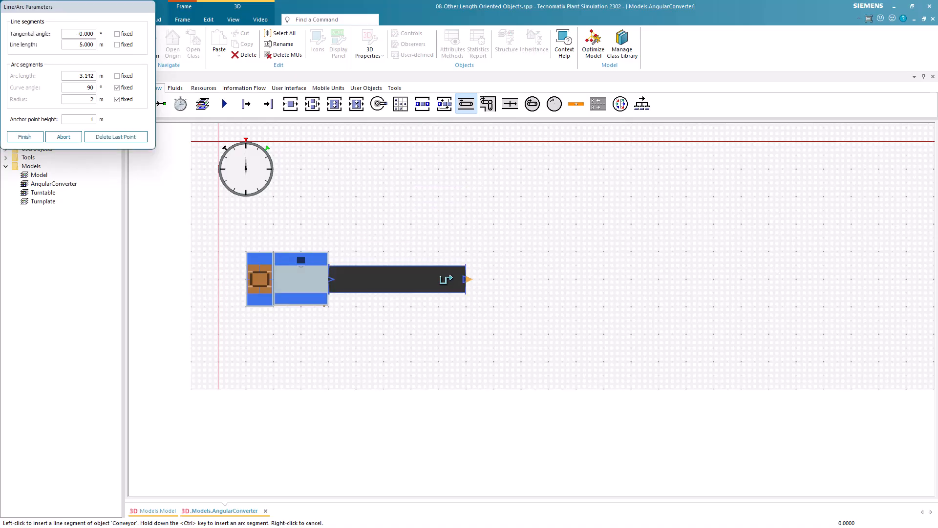
pyautogui.rightClick(441, 242)
# Insert an AngularConverter with 5 m entry and exit lengths after the Conveyor and place a Drain at its exit end
pyautogui.click(486, 108)
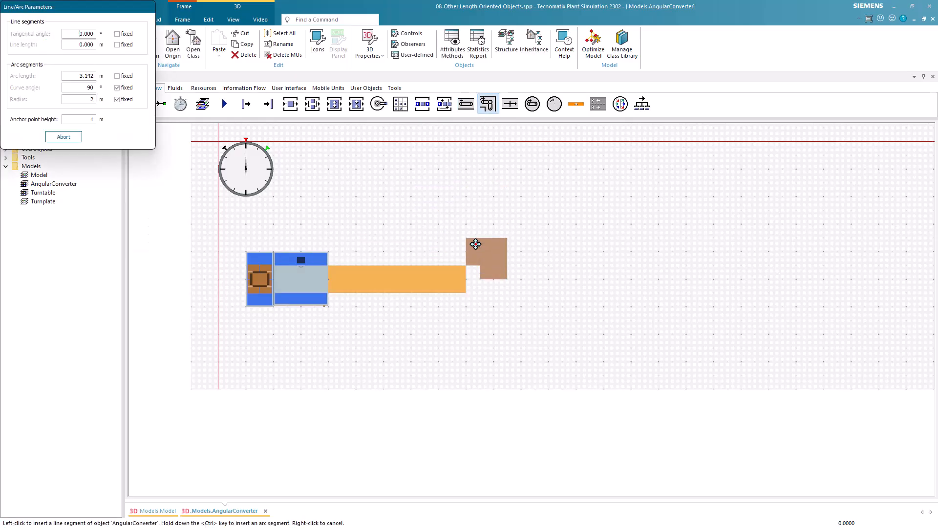
pyautogui.click(467, 278)
pyautogui.click(588, 279)
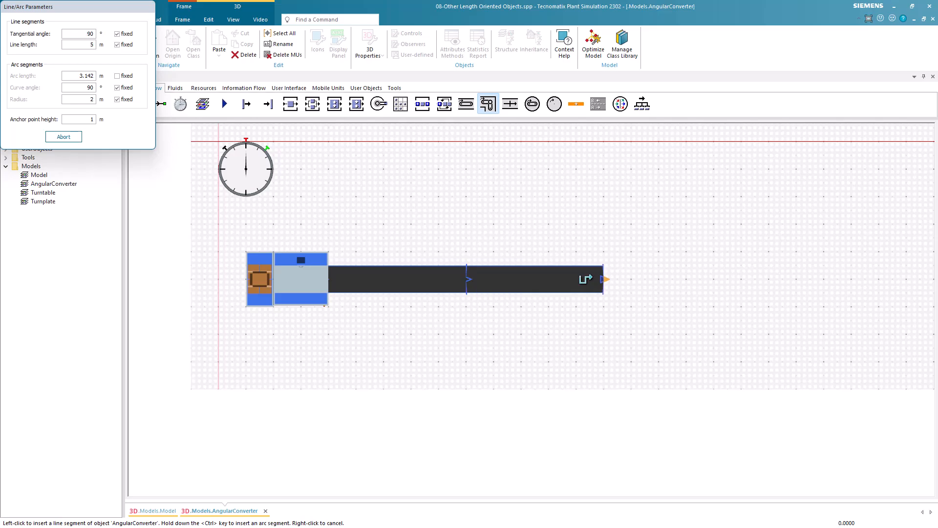
pyautogui.click(595, 327)
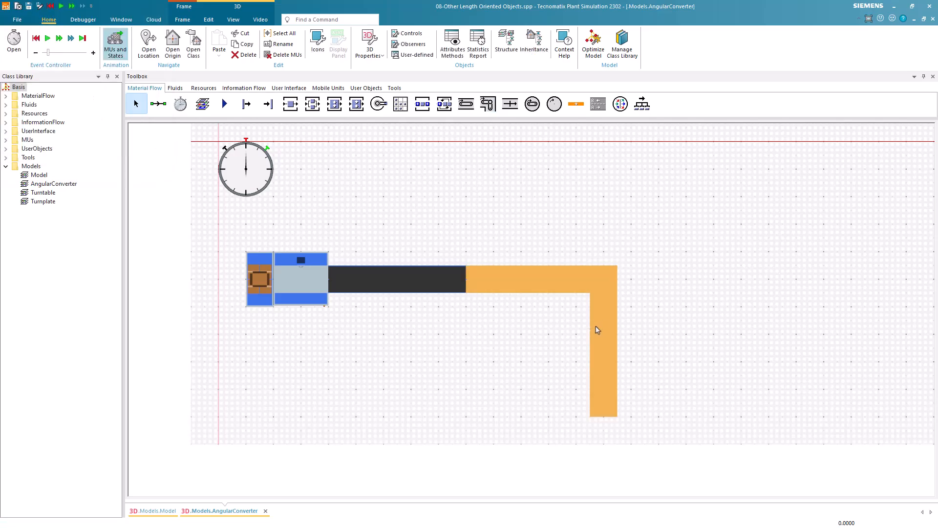
pyautogui.click(268, 104)
pyautogui.click(612, 436)
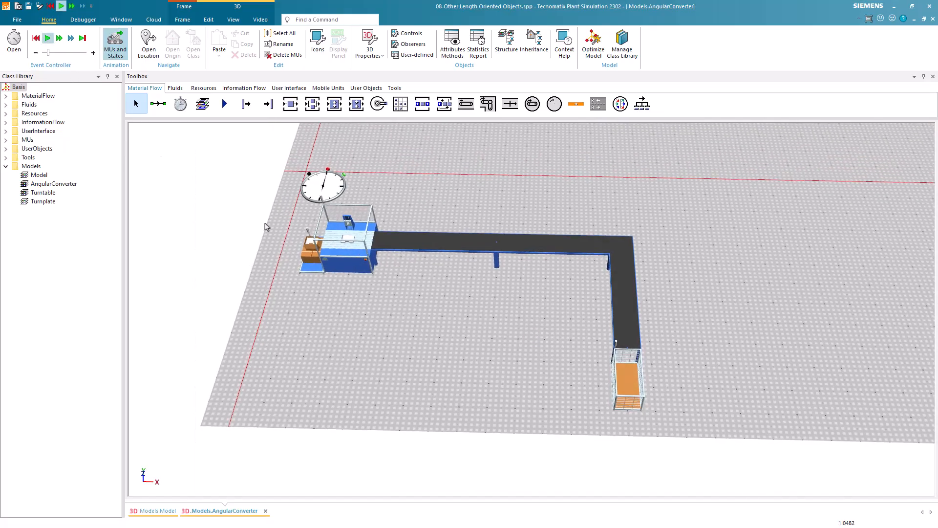
# Pause the running simulation and check the conveying direction of a part on the AngularConverter's entry section
pyautogui.scroll(2, 569, 341)
pyautogui.moveTo(535, 329); pyautogui.dragTo(534, 328)
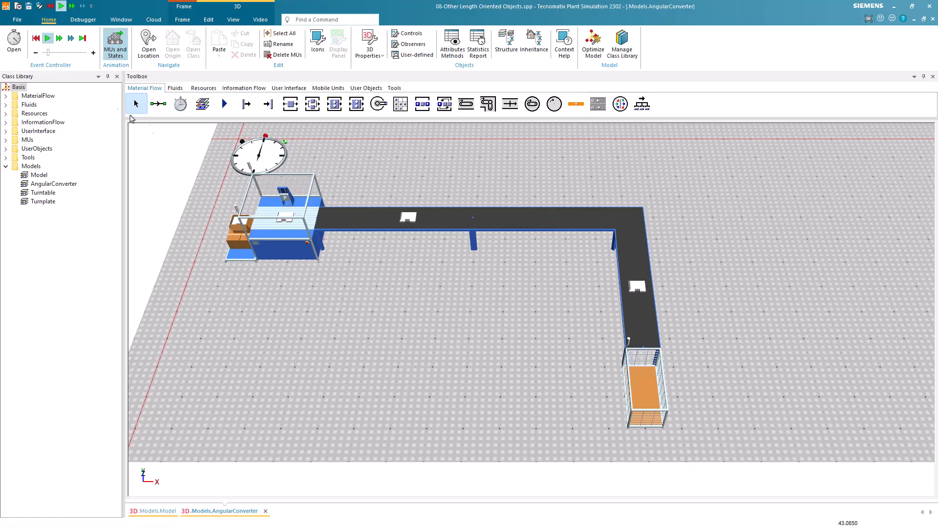
pyautogui.click(48, 39)
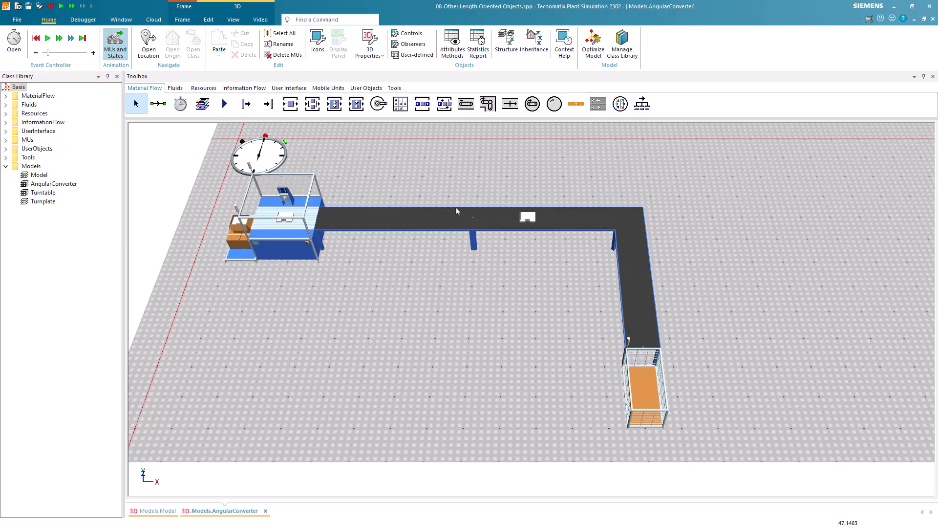
pyautogui.doubleClick(521, 220)
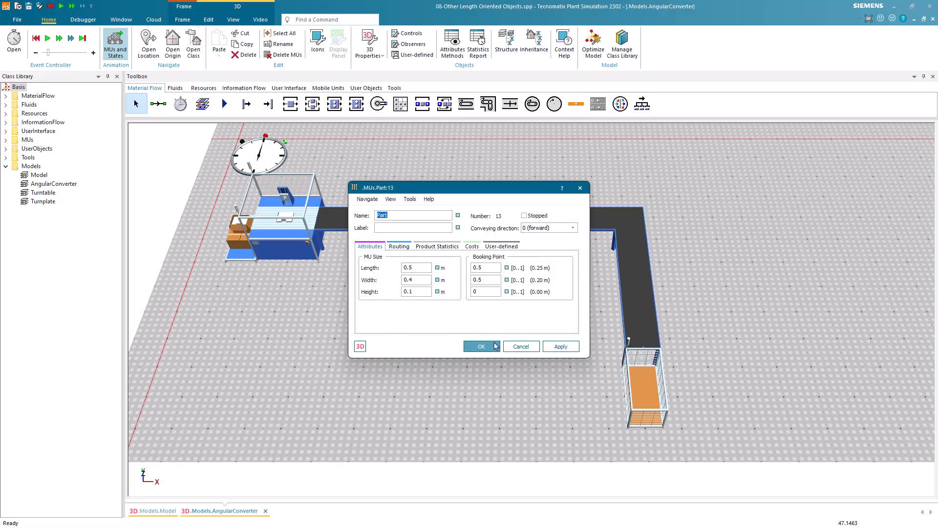
pyautogui.click(495, 345)
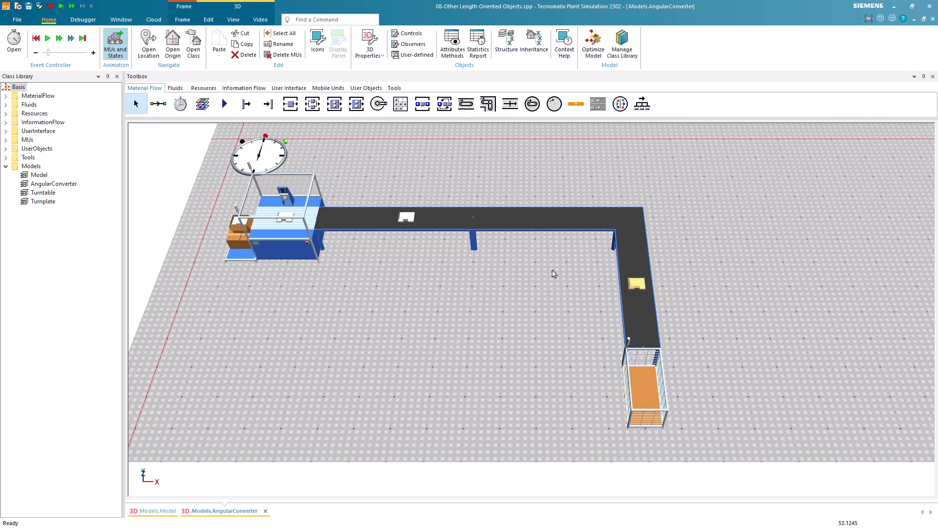
# Check the same part's conveying direction on the AngularConverter's exit section and reset the simulation
pyautogui.doubleClick(625, 285)
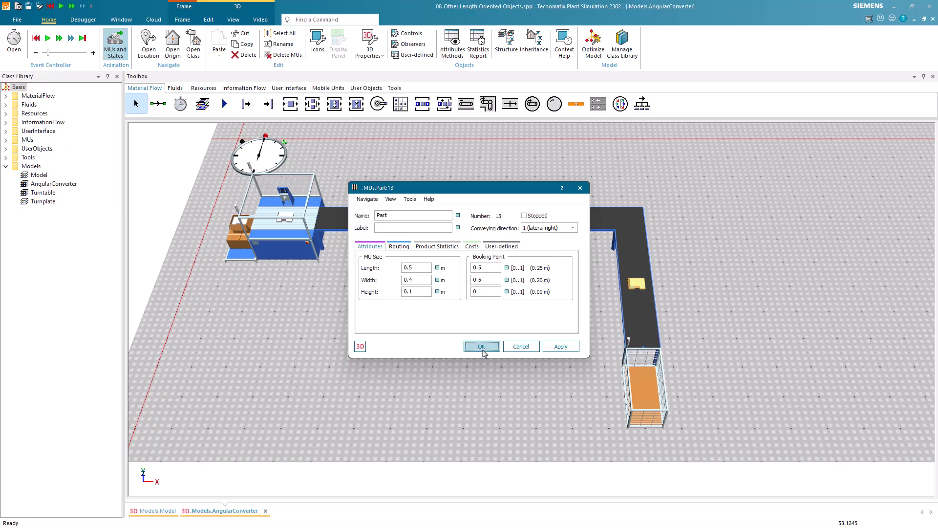
pyautogui.click(481, 346)
pyautogui.click(457, 326)
pyautogui.click(36, 40)
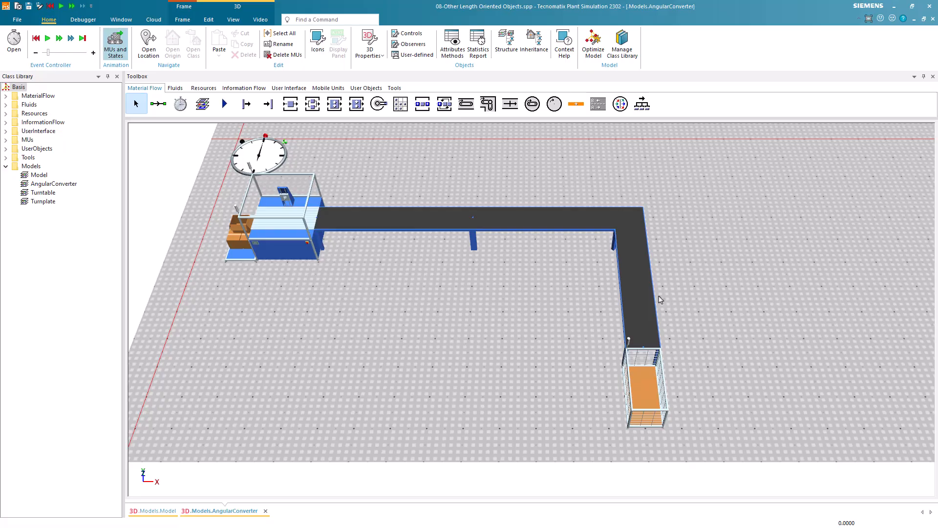
# Review the AngularConverter's entry and exit lengths and speeds in its attributes
pyautogui.doubleClick(642, 275)
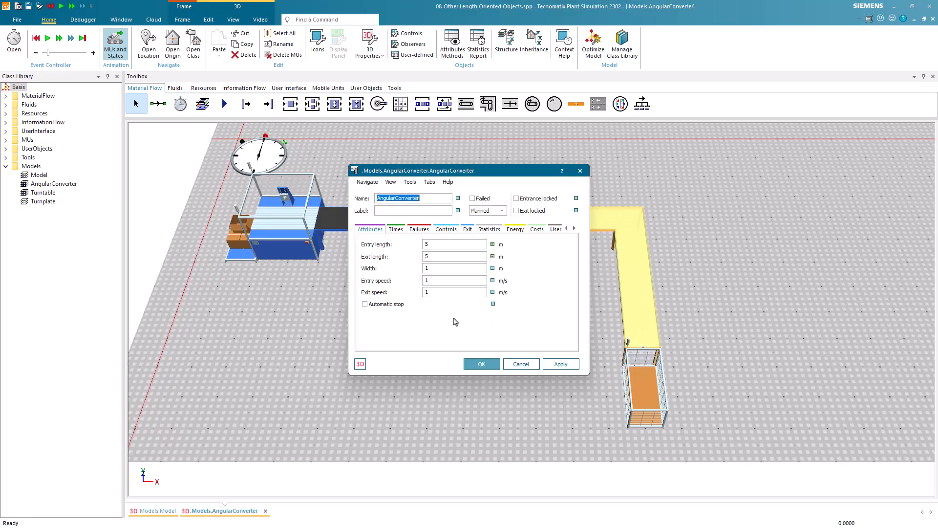
pyautogui.click(438, 283)
pyautogui.click(479, 364)
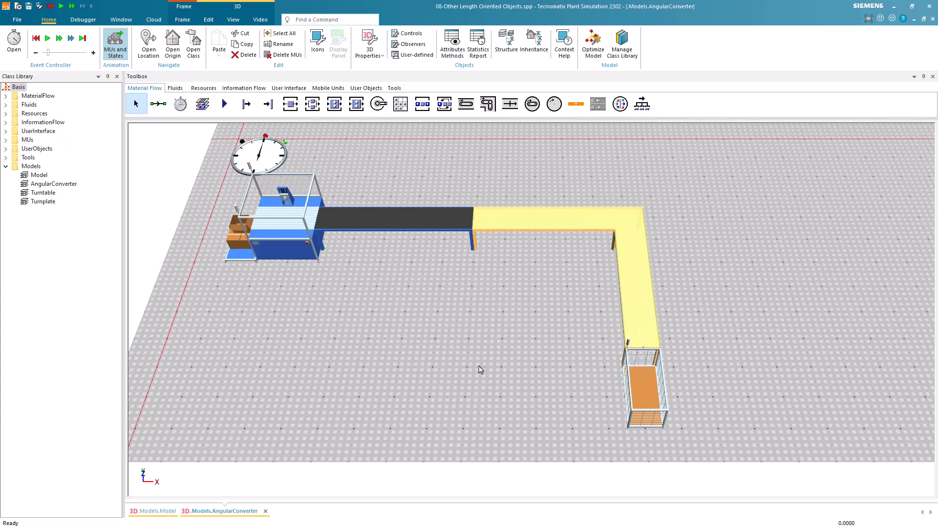
pyautogui.click(575, 248)
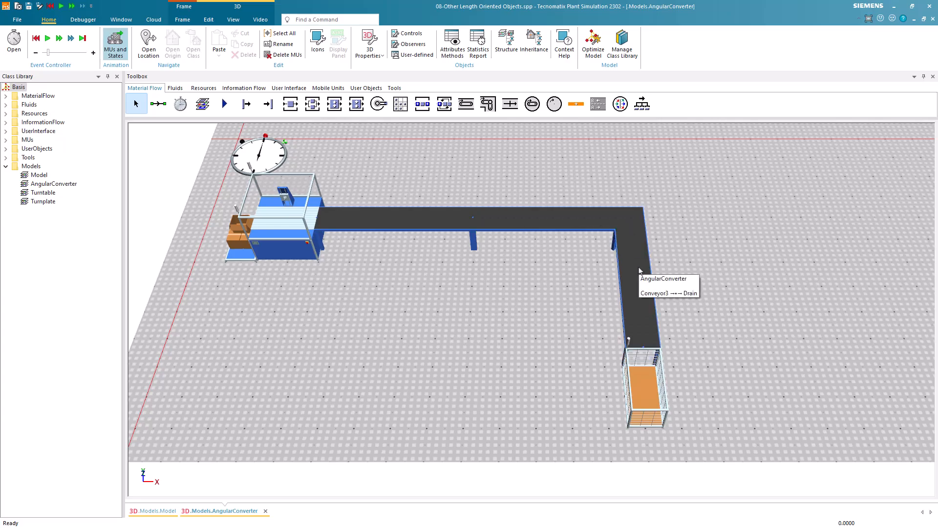
# Run the simulation and check a part's conveying direction before the corner on the separate L-shaped conveyor line
pyautogui.moveTo(692, 265); pyautogui.dragTo(390, 308)
pyautogui.moveTo(807, 212); pyautogui.dragTo(414, 491)
pyautogui.click(48, 41)
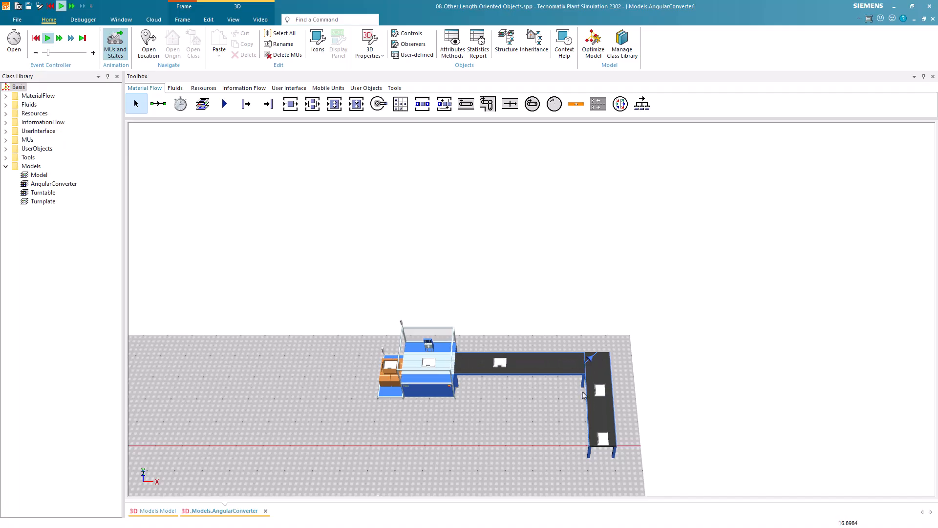
pyautogui.moveTo(538, 432); pyautogui.dragTo(510, 175)
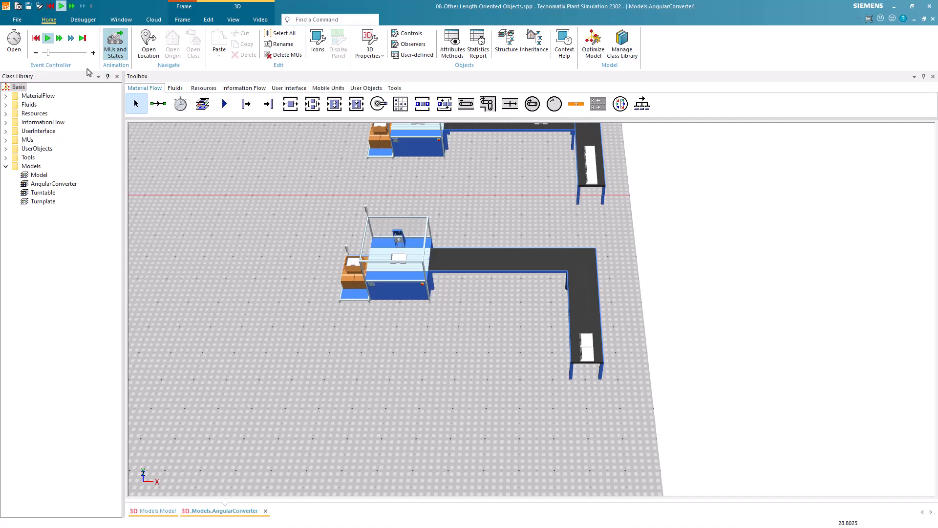
pyautogui.click(49, 41)
pyautogui.doubleClick(473, 259)
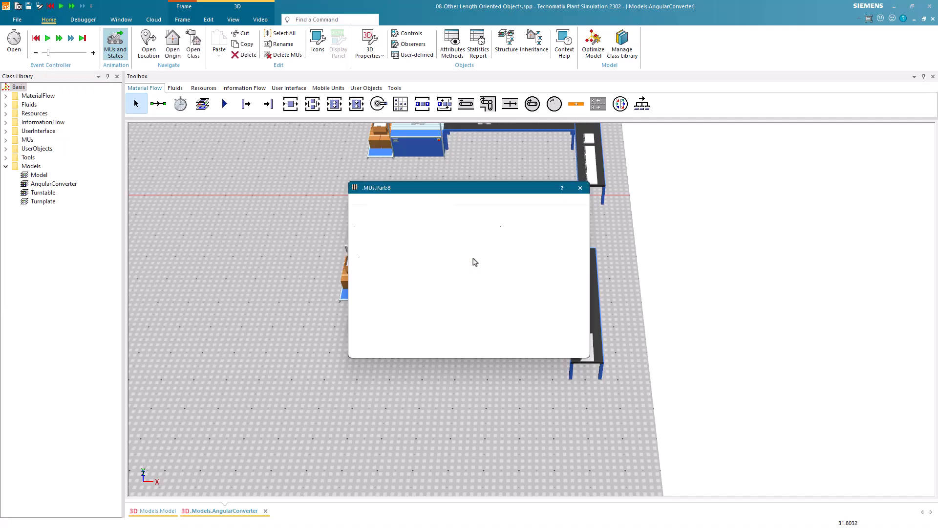
pyautogui.click(481, 346)
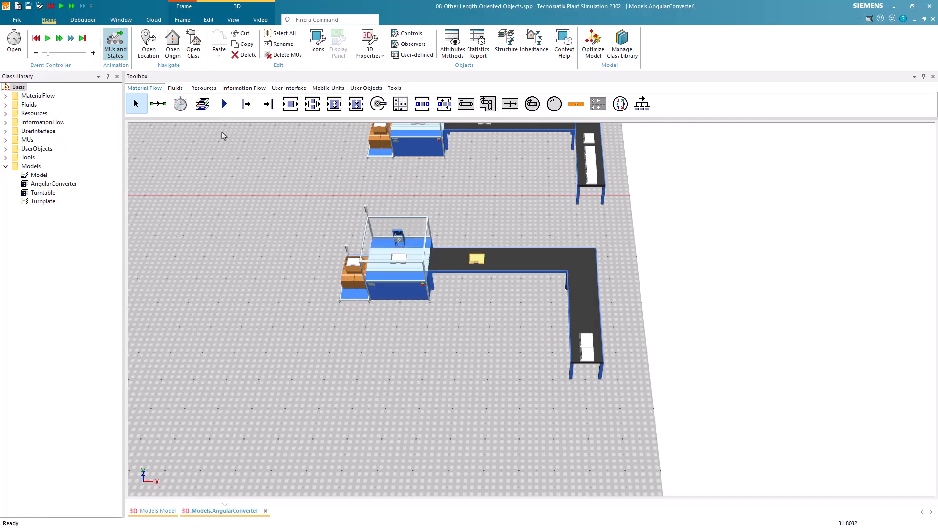
# Advance the simulation and check the same part's conveying direction after the L-shaped conveyor line's corner
pyautogui.click(49, 39)
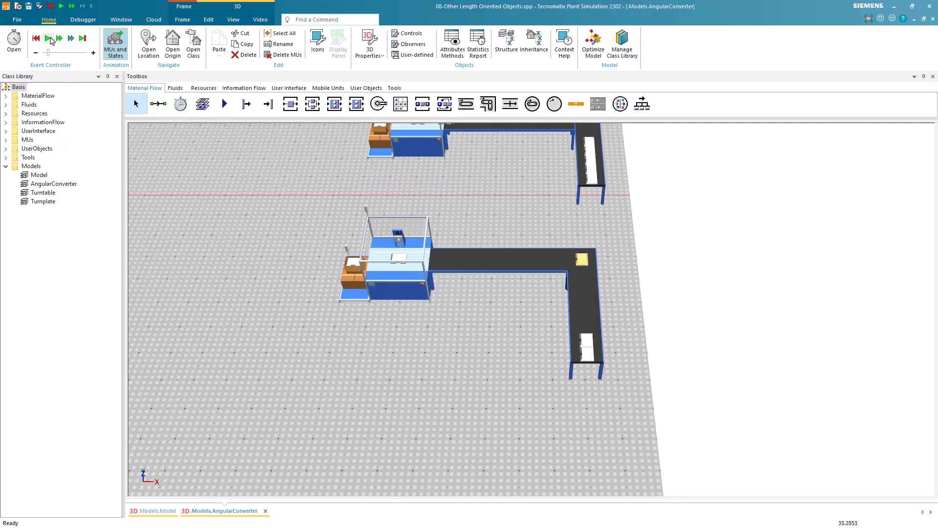
pyautogui.click(52, 41)
pyautogui.doubleClick(584, 297)
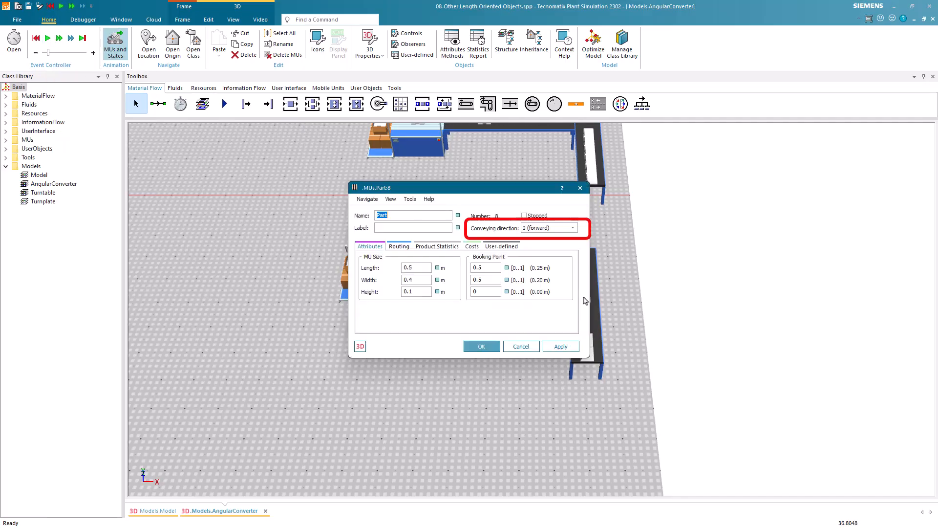
pyautogui.click(507, 346)
pyautogui.moveTo(486, 352); pyautogui.dragTo(721, 253)
pyautogui.moveTo(332, 251); pyautogui.dragTo(776, 332)
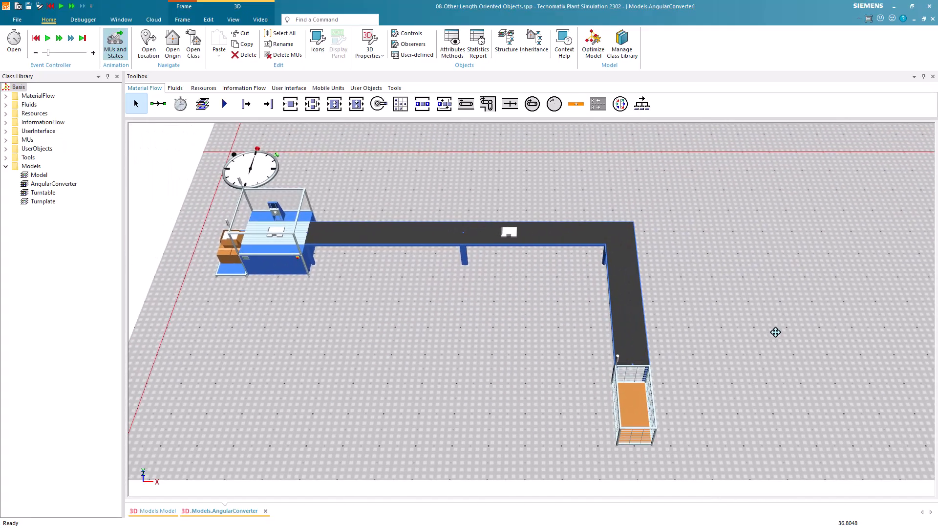
# Examine the AngularConverter's speed settings again, rerun the simulation from the start to watch parts turn the corner, and reset it
pyautogui.doubleClick(564, 240)
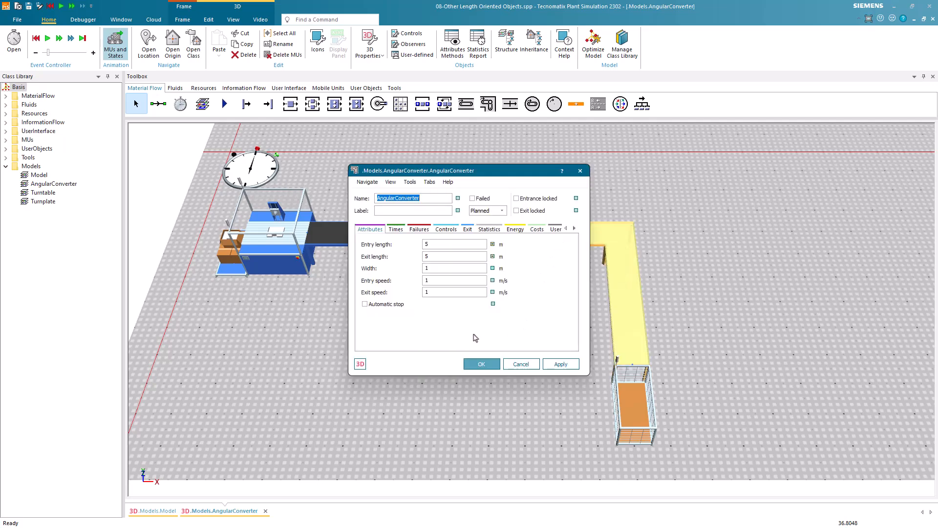
pyautogui.moveTo(436, 284); pyautogui.dragTo(415, 281)
pyautogui.click(495, 365)
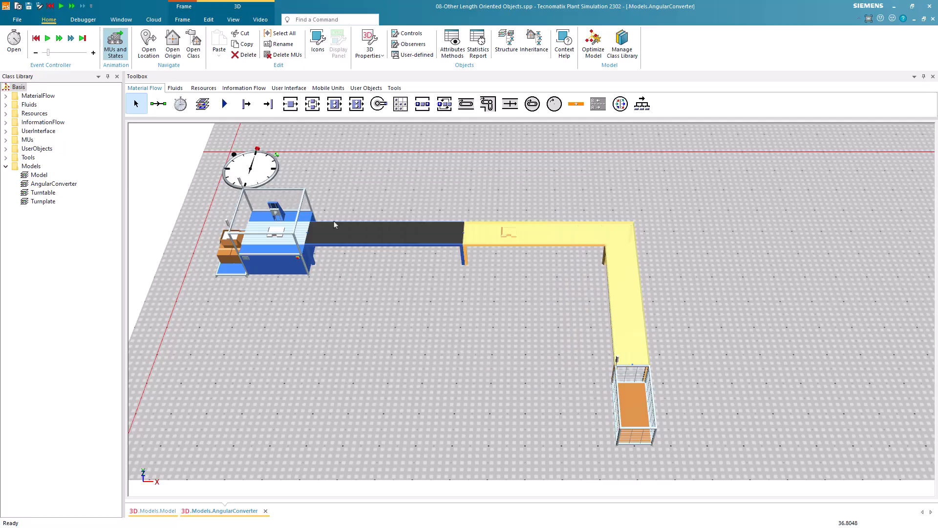
pyautogui.click(40, 42)
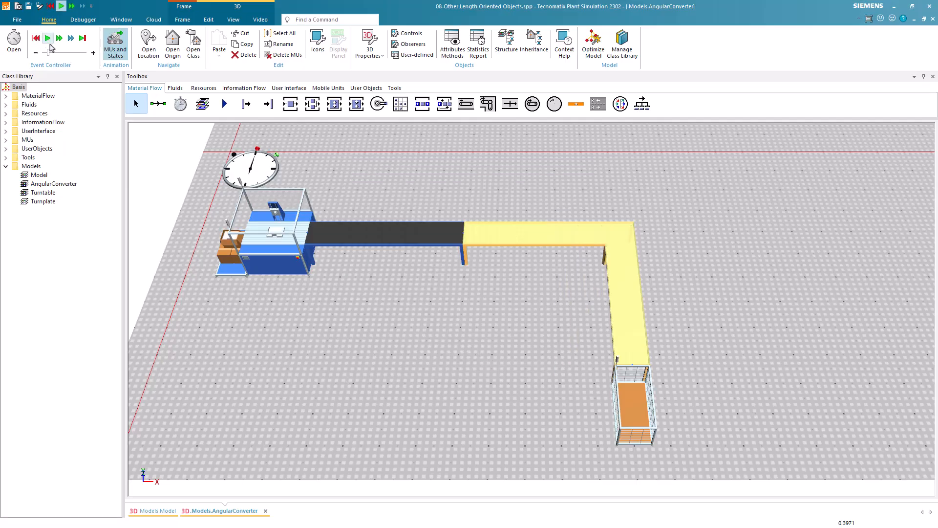
pyautogui.click(48, 39)
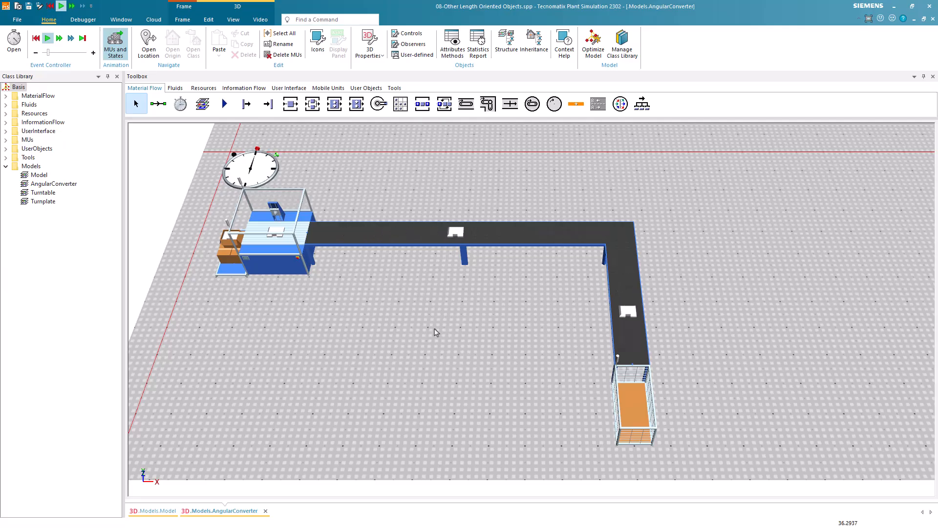
pyautogui.click(36, 38)
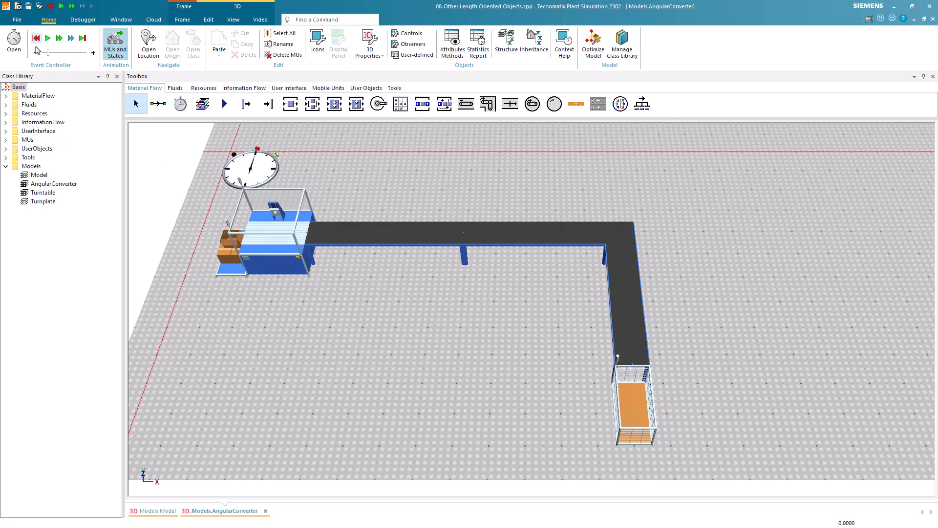
# Open the Turntable frame and place a Source with a Station directly beside it
pyautogui.doubleClick(43, 193)
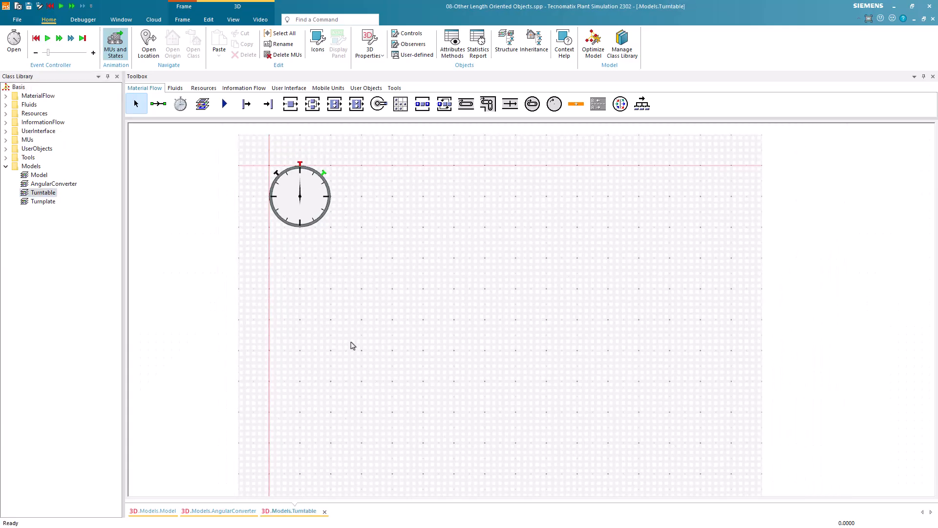
pyautogui.moveTo(350, 343); pyautogui.dragTo(236, 315)
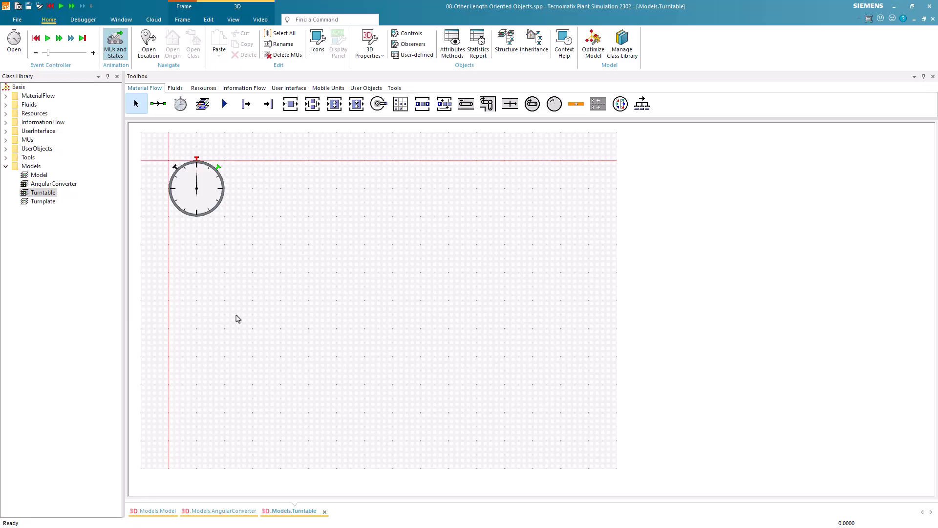
pyautogui.click(246, 104)
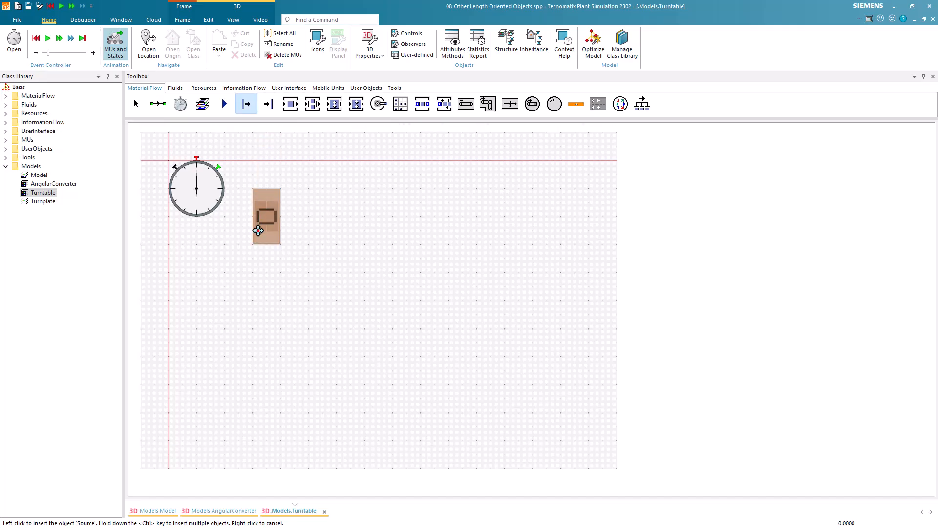
pyautogui.click(258, 275)
pyautogui.click(290, 104)
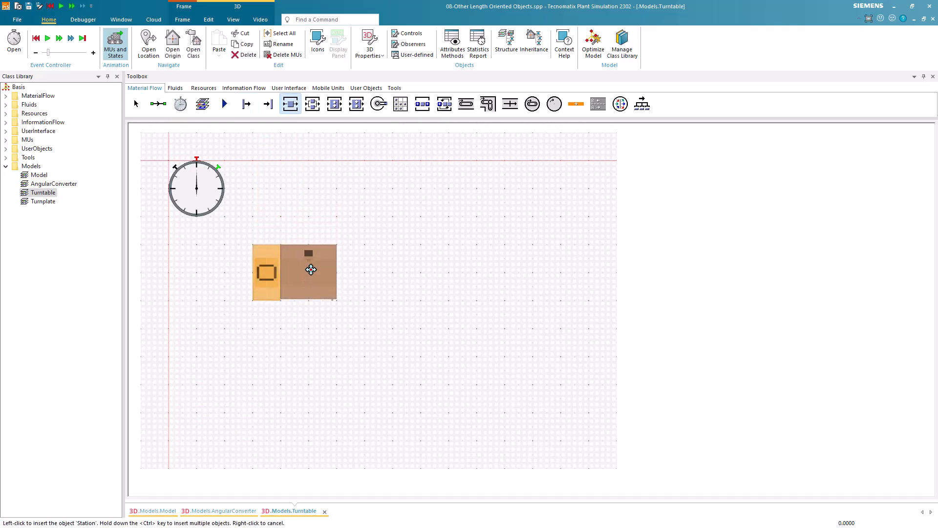
pyautogui.click(309, 272)
# Draw a straight Conveyor about 4 m long from the Station's exit side in the Turntable frame
pyautogui.click(465, 104)
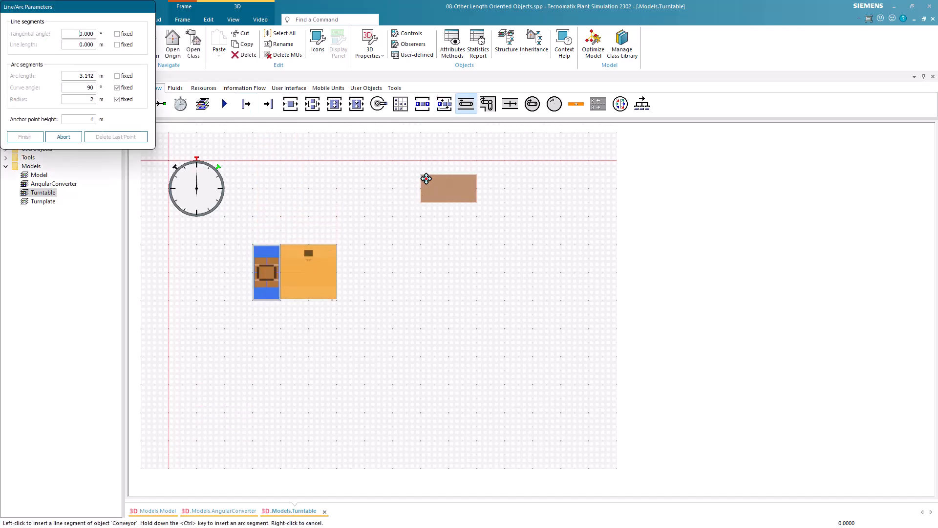
pyautogui.click(345, 272)
pyautogui.click(447, 277)
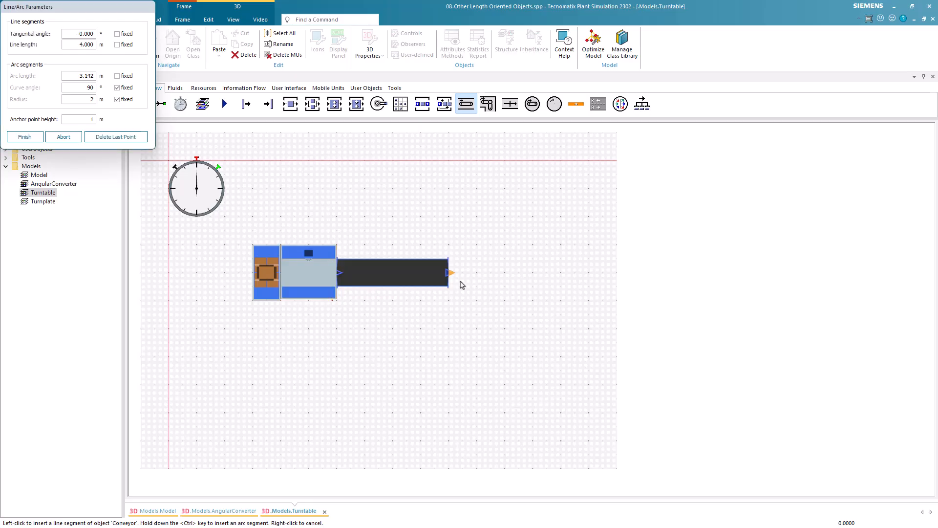
pyautogui.rightClick(415, 318)
pyautogui.click(483, 302)
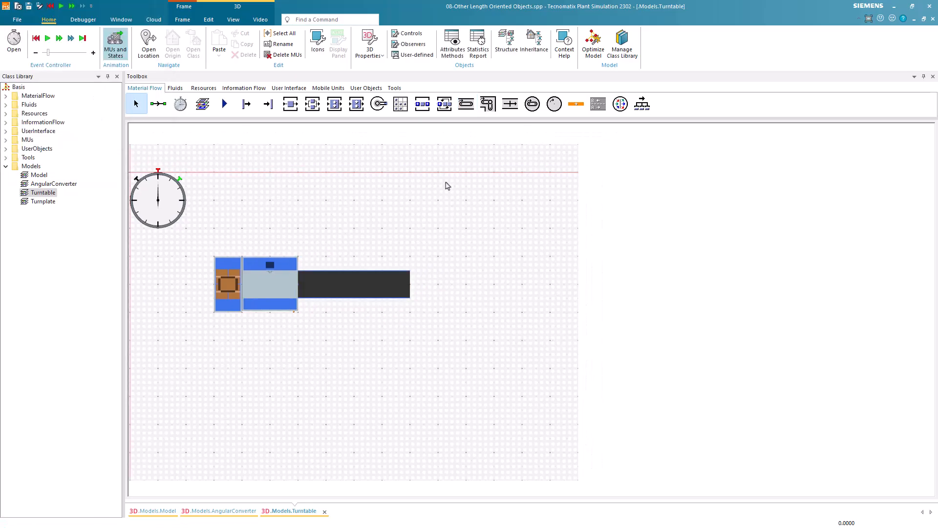
# Place a Turntable directly at the exit end of the straight Conveyor
pyautogui.click(532, 105)
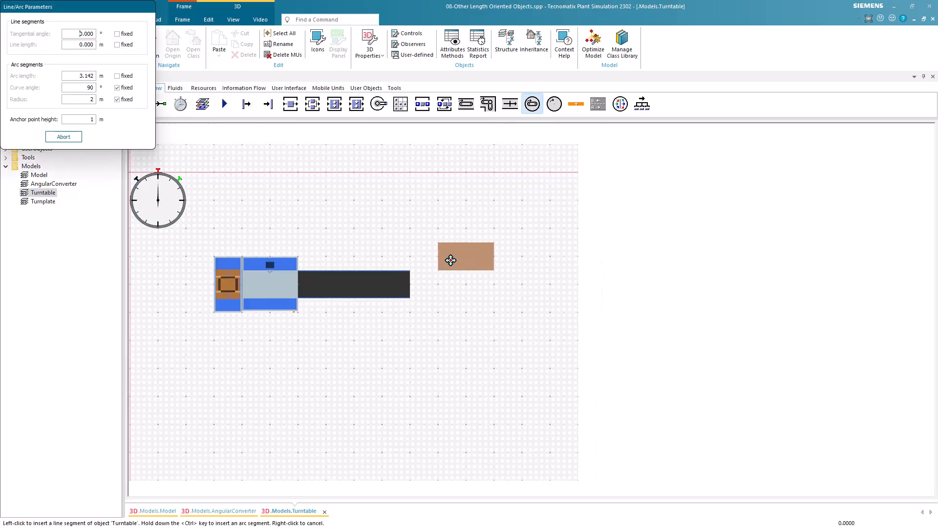
pyautogui.click(449, 293)
pyautogui.rightClick(448, 293)
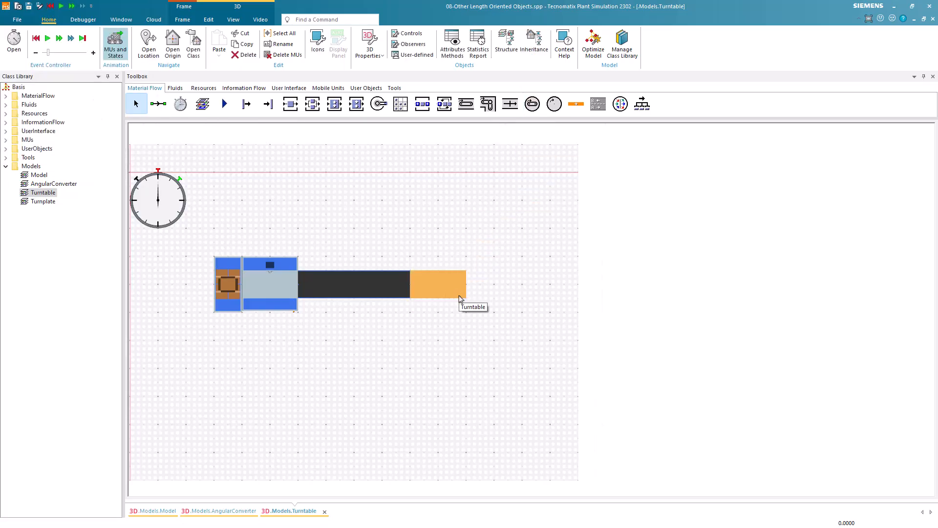
# Draw a Conveyor about 3 m long leading upward above the Turntable, and connect the Turntable to it
pyautogui.click(466, 110)
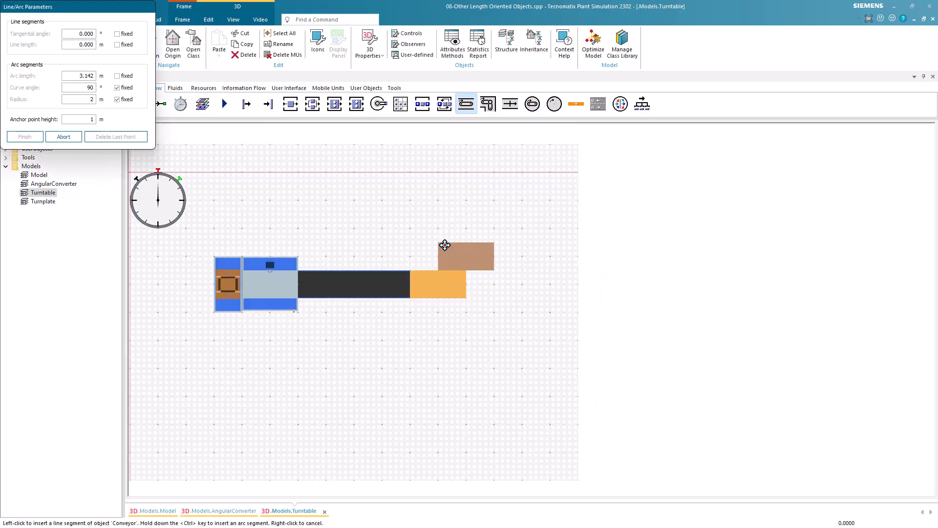
pyautogui.click(439, 230)
pyautogui.click(438, 146)
pyautogui.rightClick(471, 185)
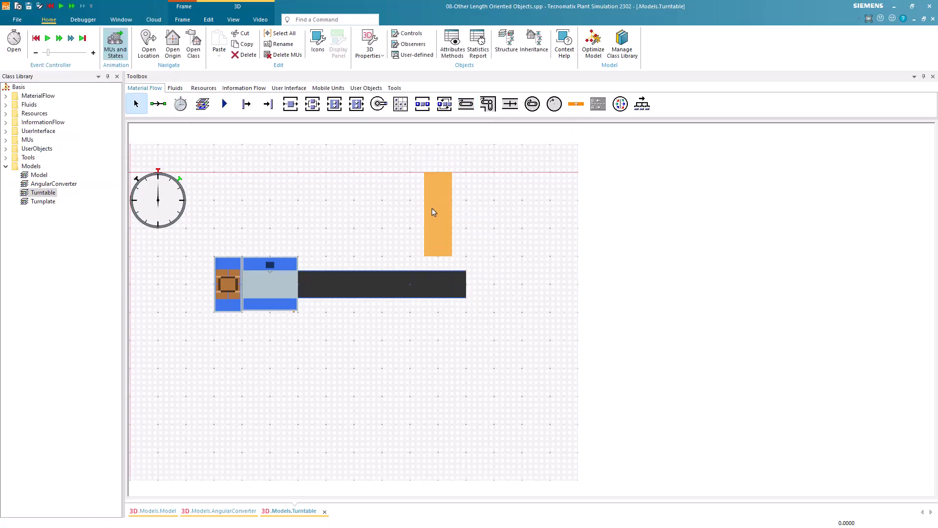
pyautogui.click(166, 110)
pyautogui.click(441, 288)
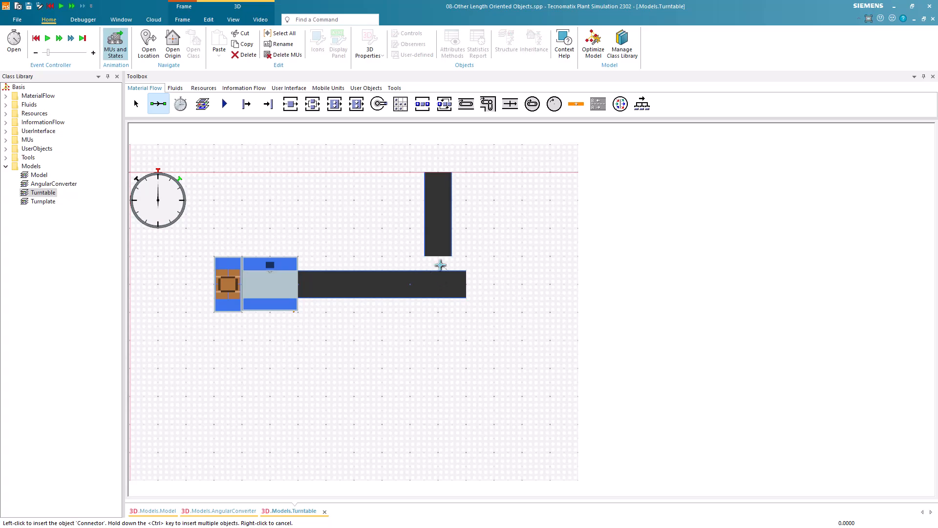
pyautogui.click(439, 237)
# Run the simulation in 3D to watch the Turntable rotate parts onto the upper conveyor, then reset it and return to the plan view
pyautogui.press('v')
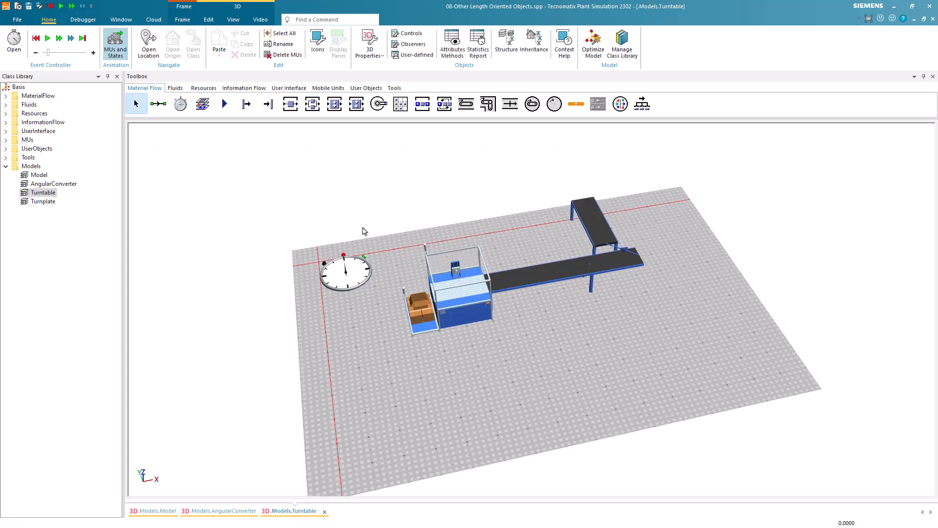
pyautogui.click(48, 38)
pyautogui.moveTo(614, 327); pyautogui.dragTo(598, 324)
pyautogui.scroll(3, 665, 338)
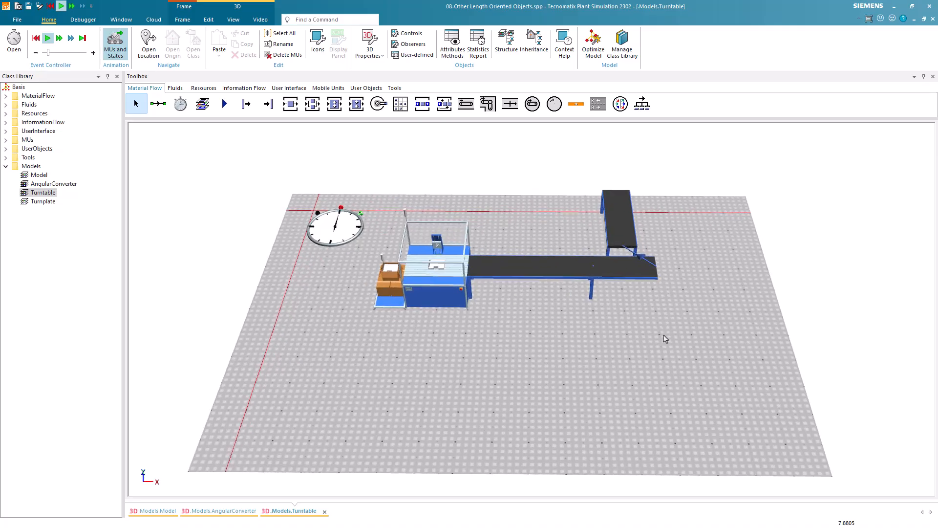
pyautogui.moveTo(664, 337); pyautogui.dragTo(662, 399)
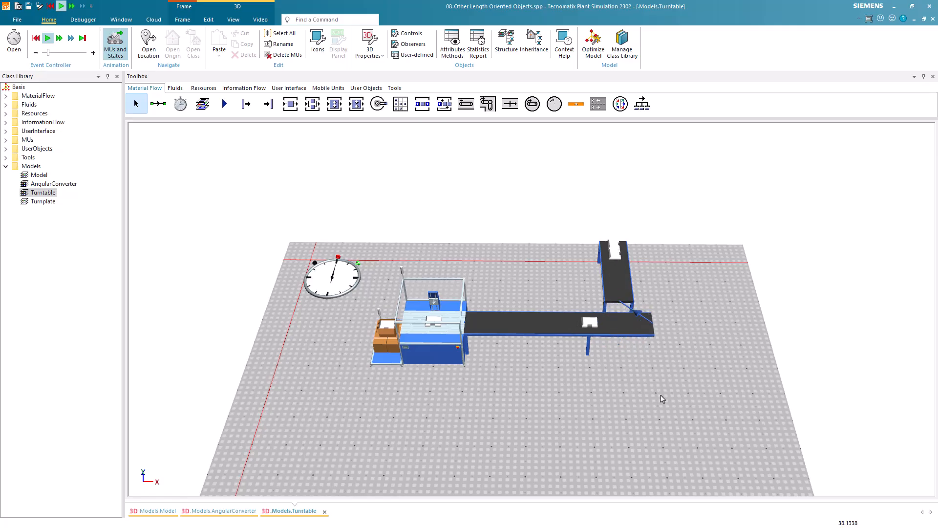
pyautogui.click(36, 38)
pyautogui.press('v')
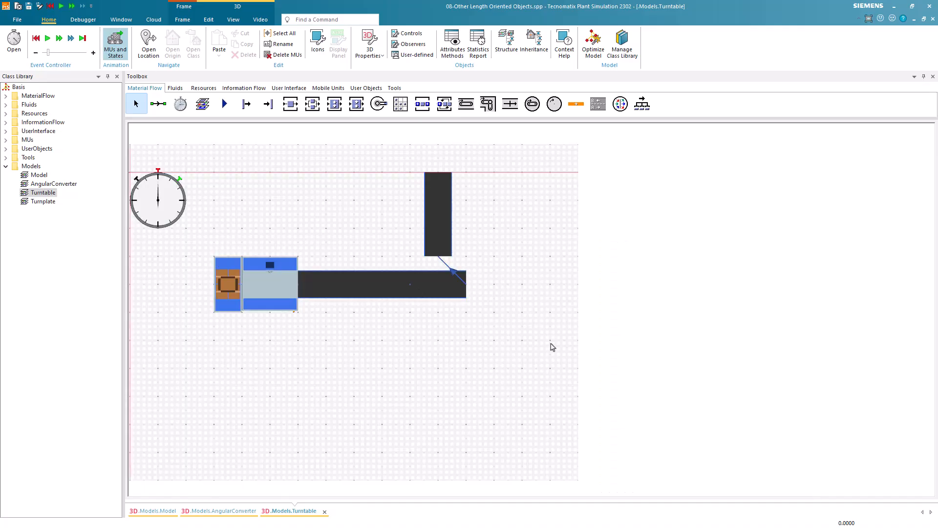
# Draw a Conveyor about 3 m long leading downward below the Turntable, and connect the Turntable to it
pyautogui.click(465, 104)
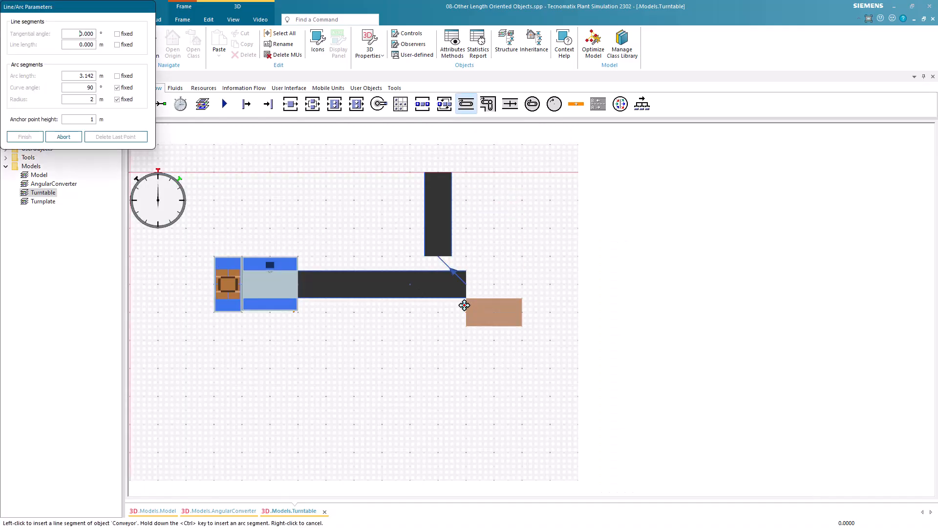
pyautogui.click(442, 326)
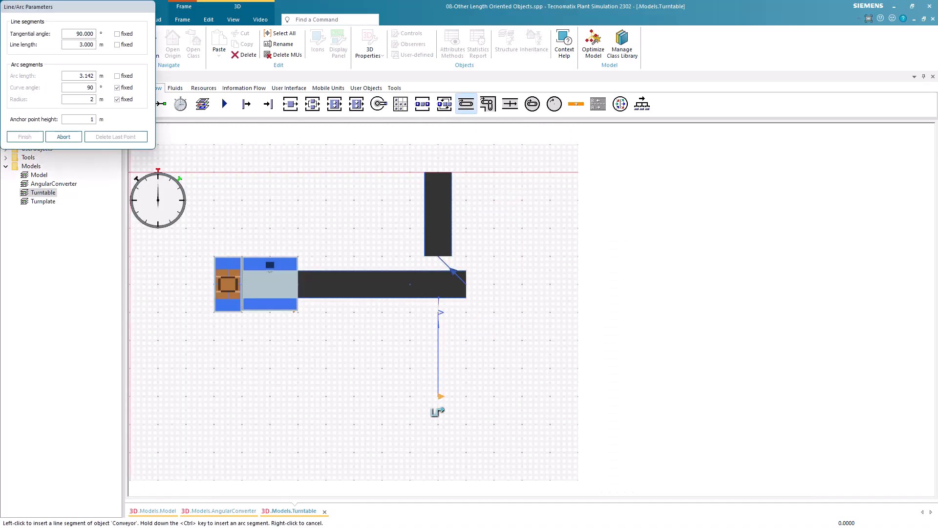
pyautogui.click(438, 397)
pyautogui.rightClick(396, 372)
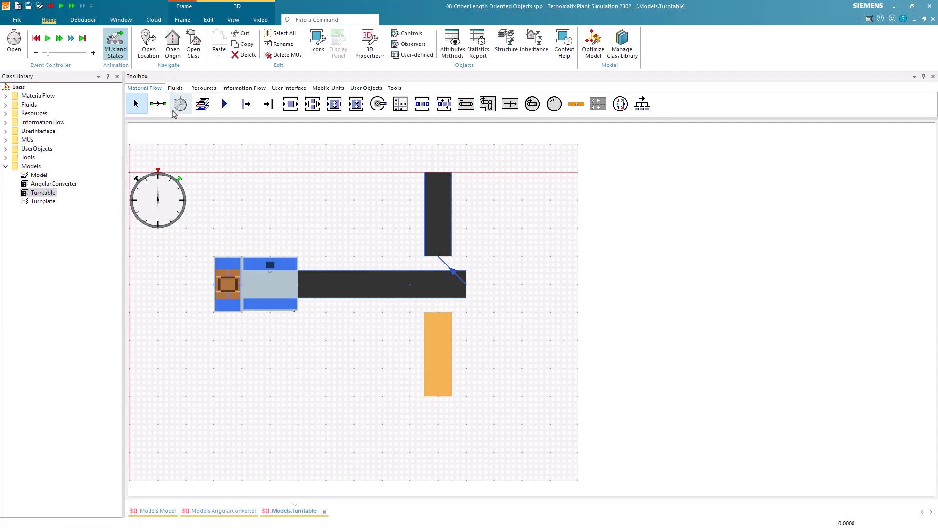
pyautogui.click(158, 103)
pyautogui.click(448, 288)
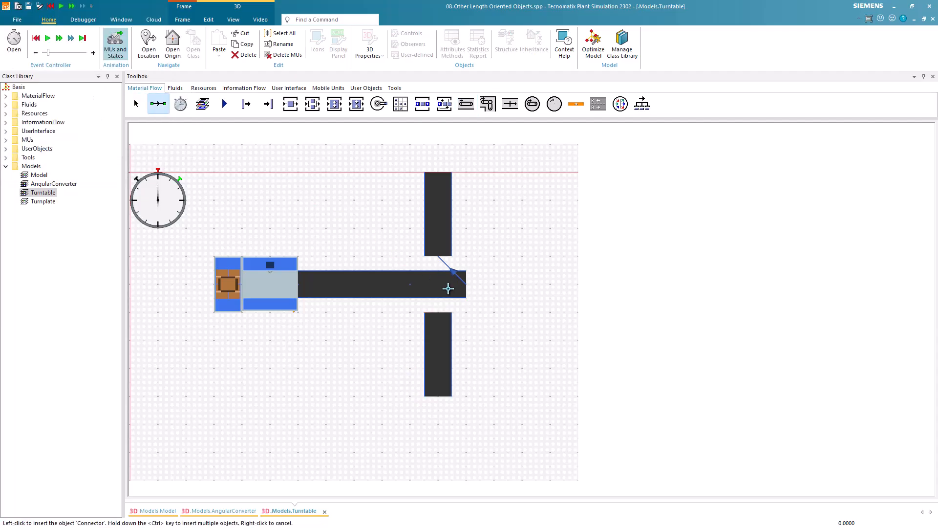
pyautogui.click(439, 333)
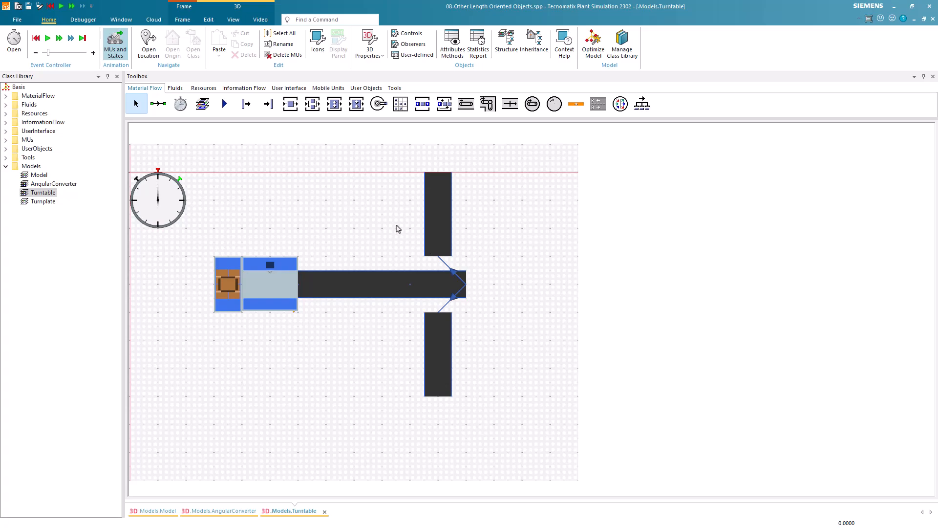
# Place a Drain at the outer end of both the upper and the lower conveyor
pyautogui.click(266, 105)
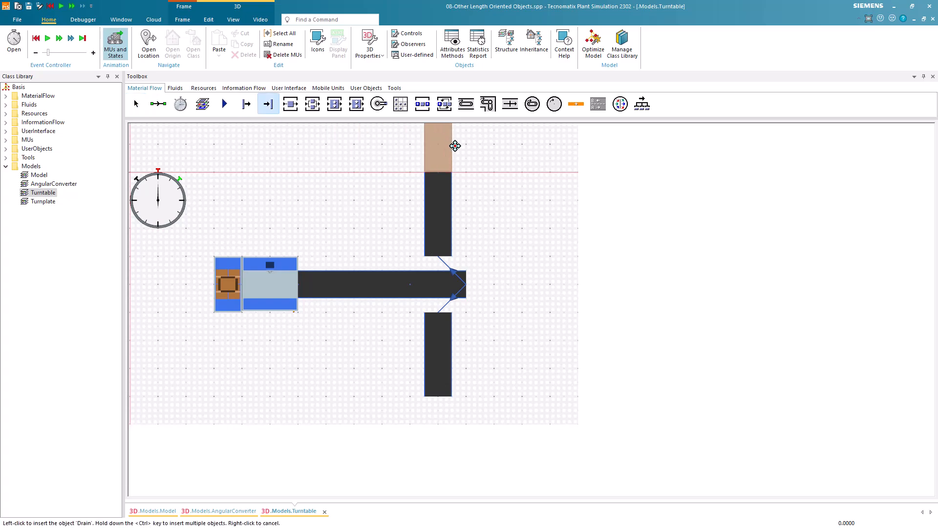
pyautogui.keyDown('ctrl'); pyautogui.click(455, 145); pyautogui.keyUp('ctrl')
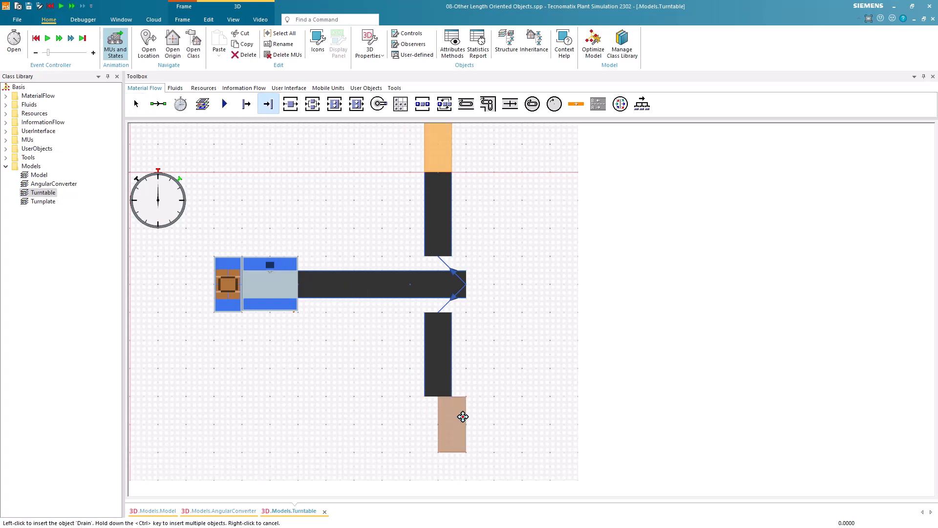
pyautogui.click(453, 417)
pyautogui.click(380, 387)
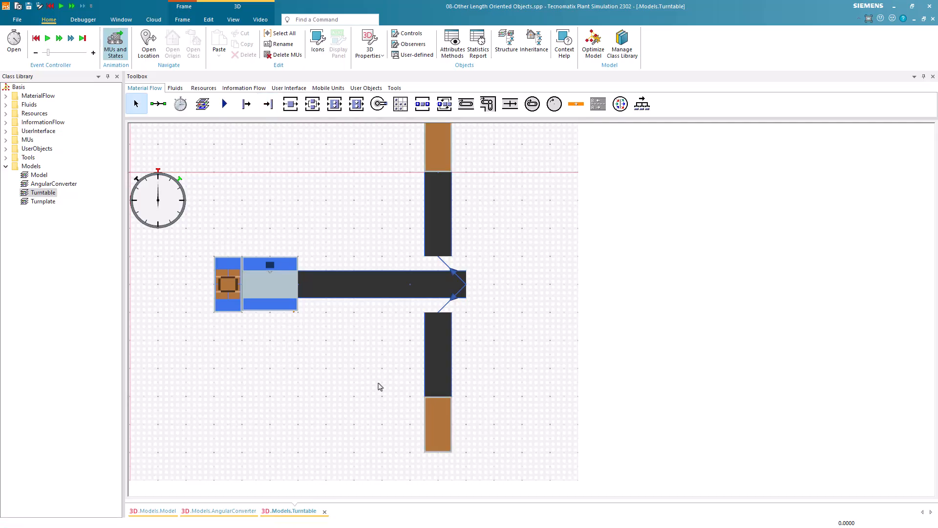
# Set the Turntable's exit strategy to Percentage and apply it
pyautogui.press('v')
pyautogui.moveTo(494, 403); pyautogui.dragTo(490, 366)
pyautogui.doubleClick(613, 302)
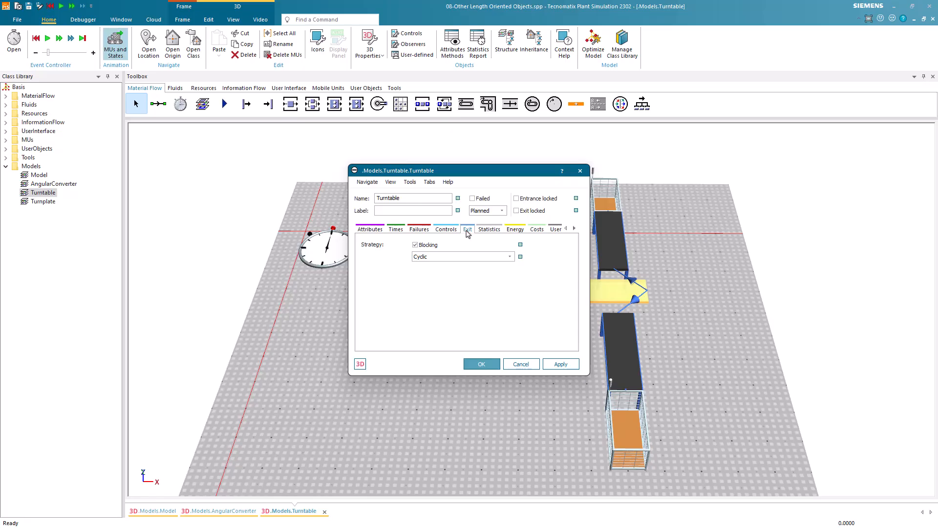
pyautogui.click(510, 259)
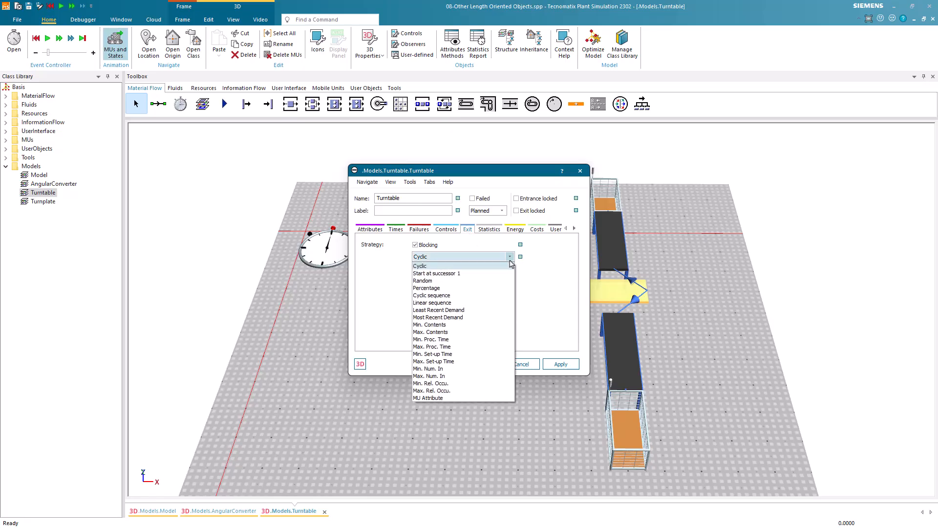
pyautogui.click(495, 288)
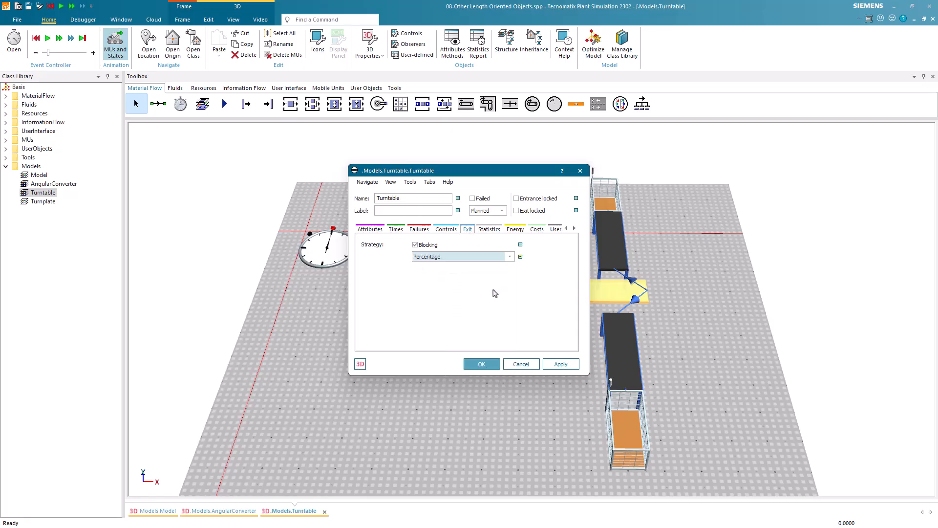
pyautogui.click(560, 363)
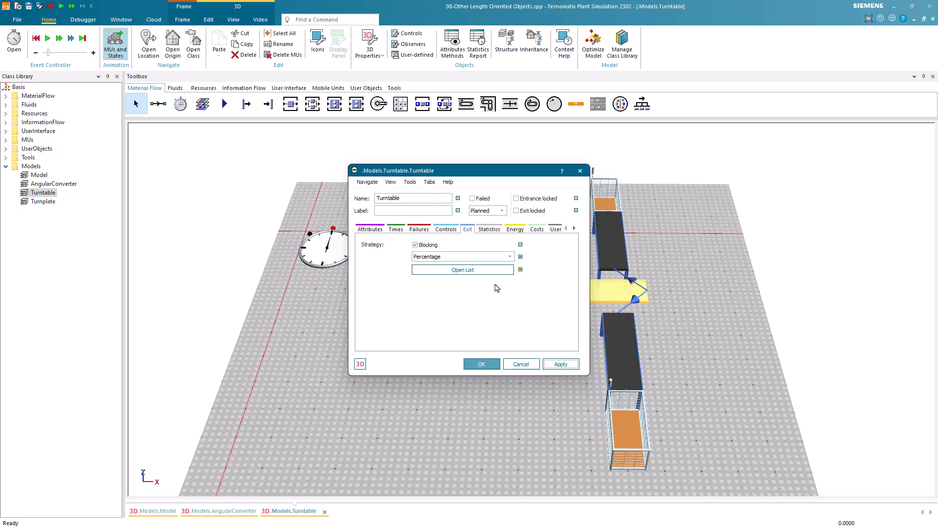
# Assign 70 percent to the Turntable's first successor and 30 percent to the second, and run the simulation
pyautogui.click(487, 272)
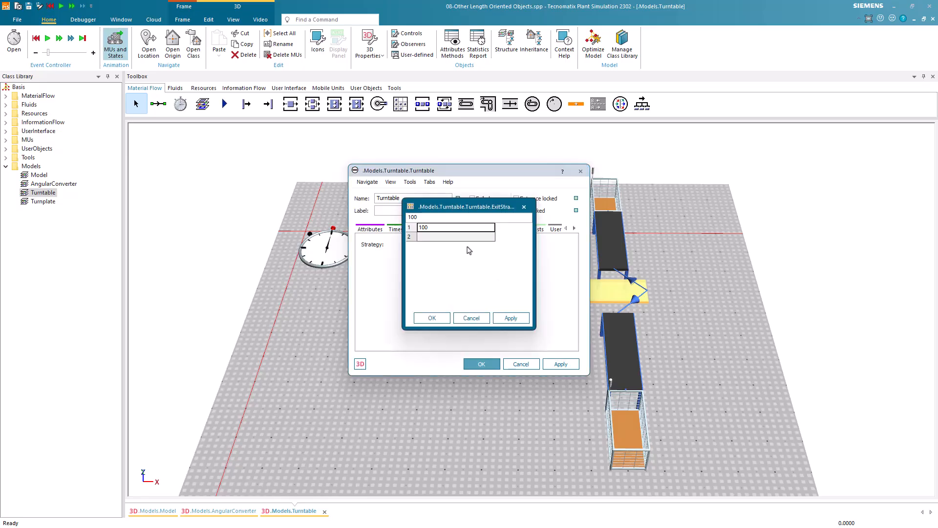
pyautogui.write('70')
pyautogui.press('Return')
pyautogui.write('30')
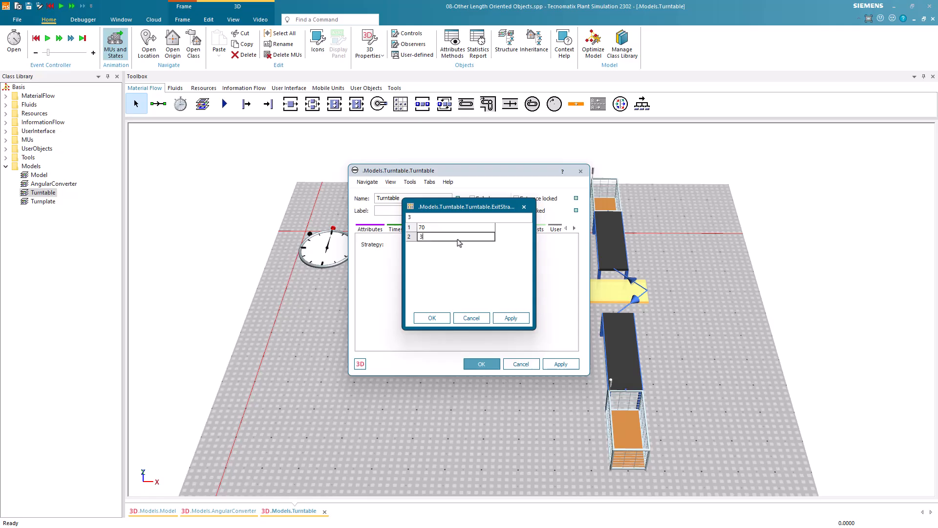
pyautogui.click(432, 318)
pyautogui.click(475, 362)
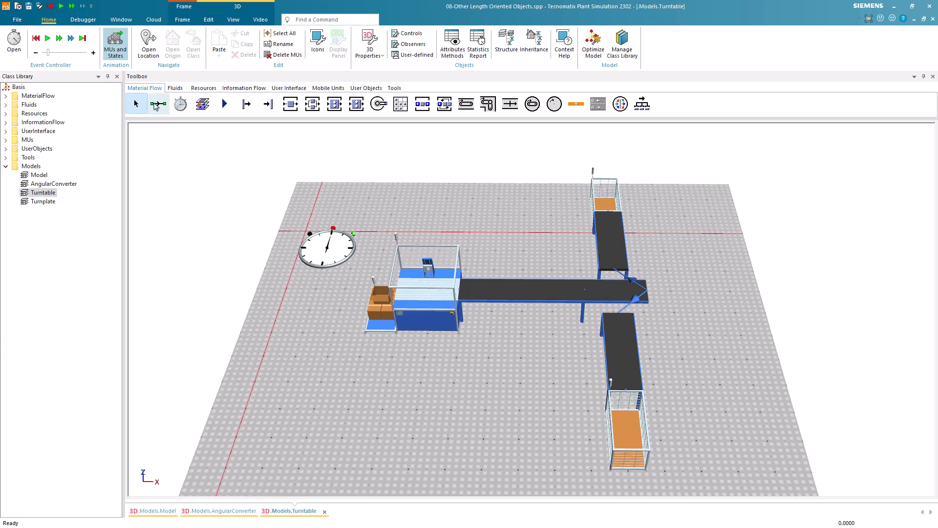
pyautogui.click(48, 38)
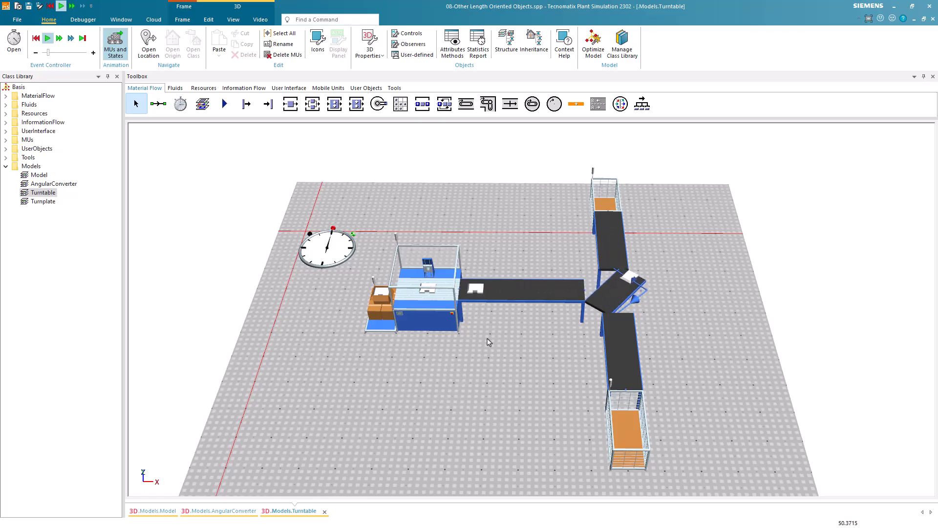
# Open the Turnplate frame in plan view and place a Source with a Station directly beside it
pyautogui.doubleClick(43, 201)
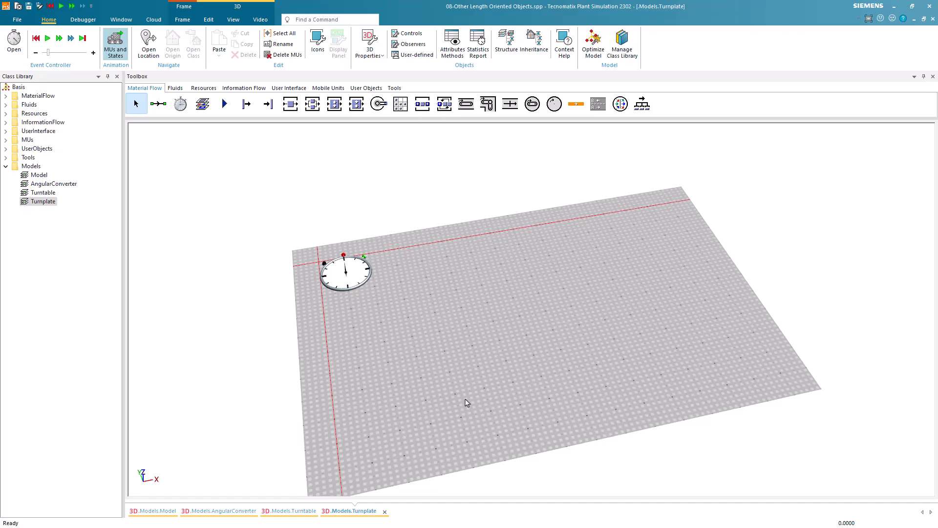
pyautogui.press('v')
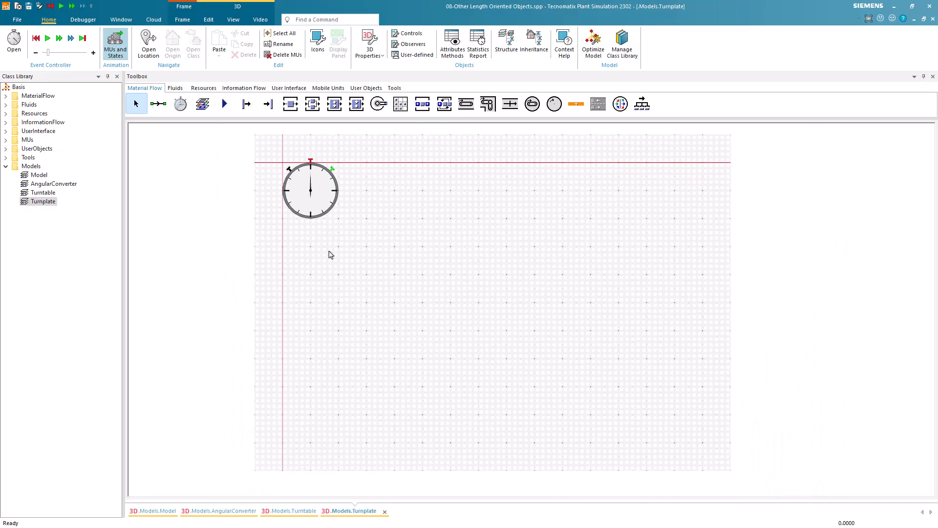
pyautogui.click(247, 104)
pyautogui.click(378, 300)
pyautogui.click(291, 104)
pyautogui.click(425, 301)
# Draw a straight Conveyor about 4 m long from the Station's exit side in the Turnplate frame
pyautogui.click(466, 103)
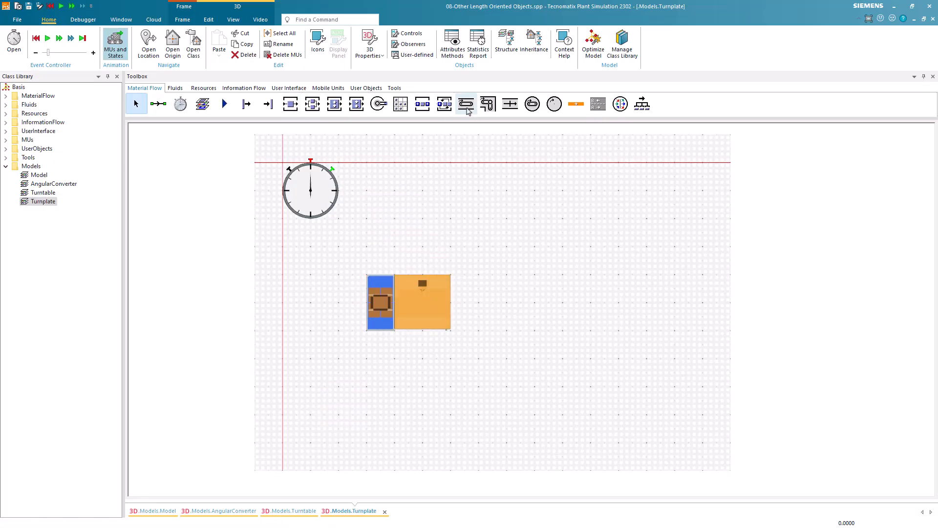
pyautogui.click(462, 305)
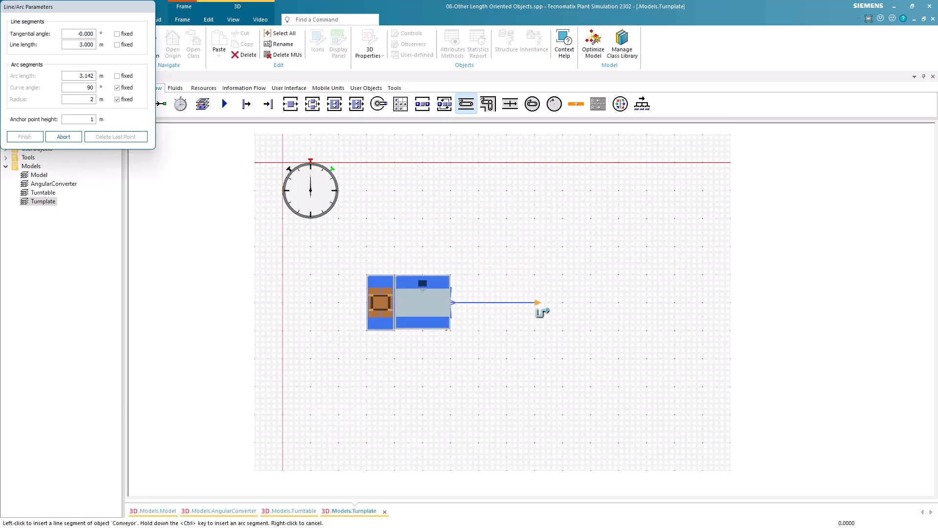
pyautogui.click(554, 313)
pyautogui.rightClick(616, 303)
pyautogui.moveTo(637, 278); pyautogui.dragTo(534, 280)
pyautogui.click(497, 283)
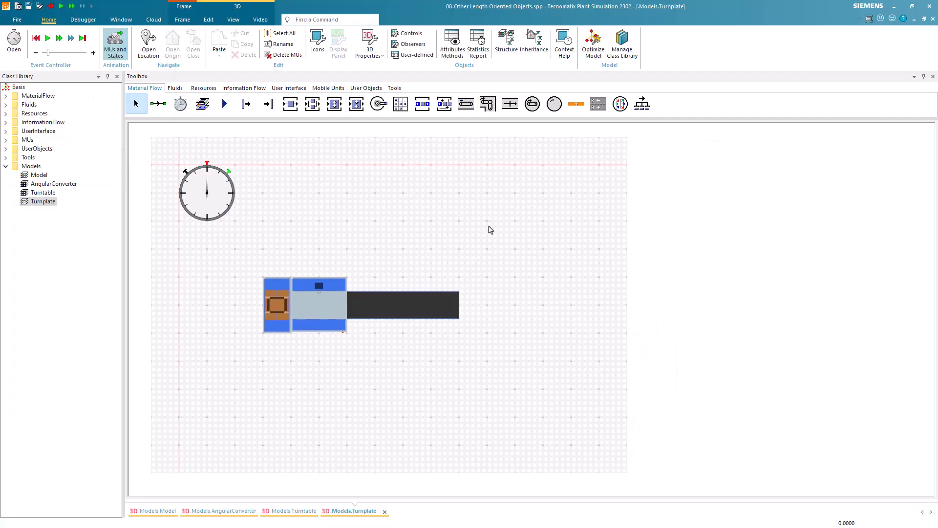
# Insert a Turnplate about 1 m long directly at the end of the Conveyor
pyautogui.click(554, 103)
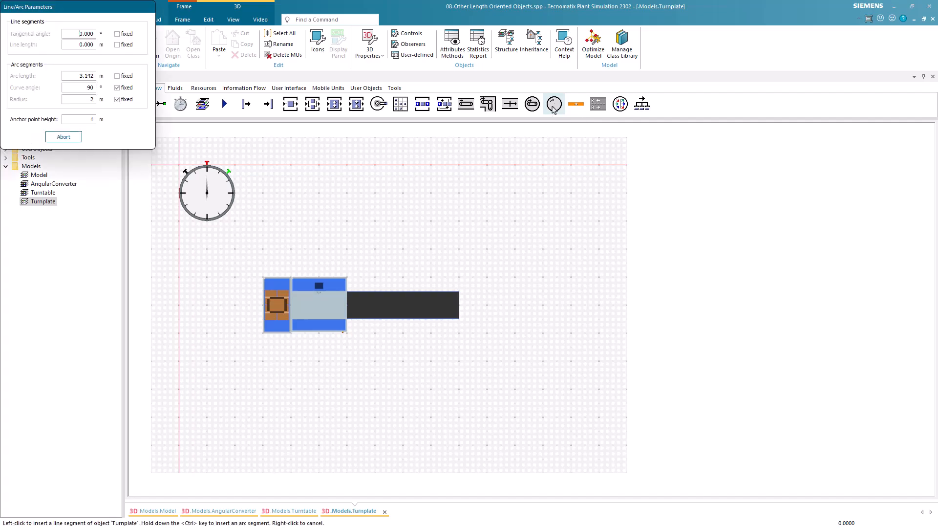
pyautogui.click(462, 305)
pyautogui.click(486, 305)
pyautogui.rightClick(513, 286)
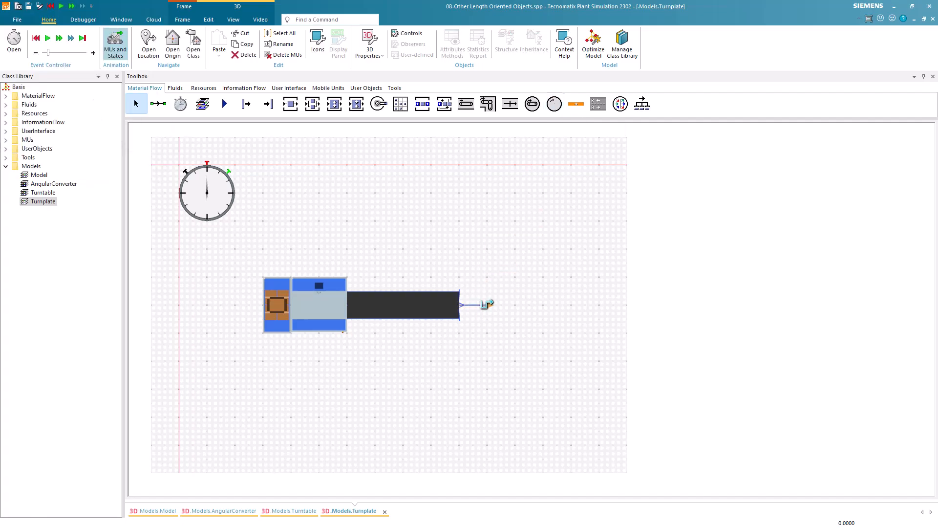
# Draw a second Conveyor about 4 m long from the Turnplate's exit side and place a Drain at its end
pyautogui.click(466, 103)
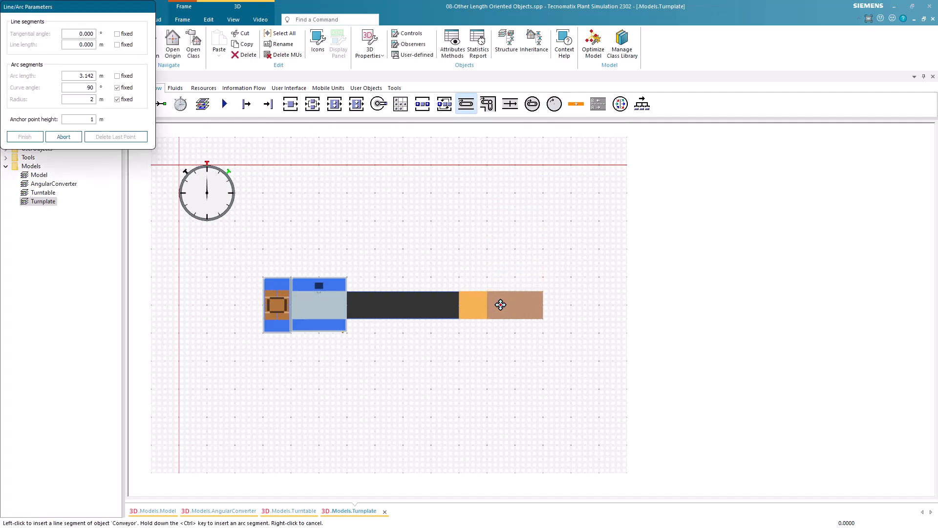
pyautogui.click(489, 305)
pyautogui.click(596, 314)
pyautogui.rightClick(564, 277)
pyautogui.click(267, 103)
pyautogui.click(616, 303)
pyautogui.rightClick(605, 301)
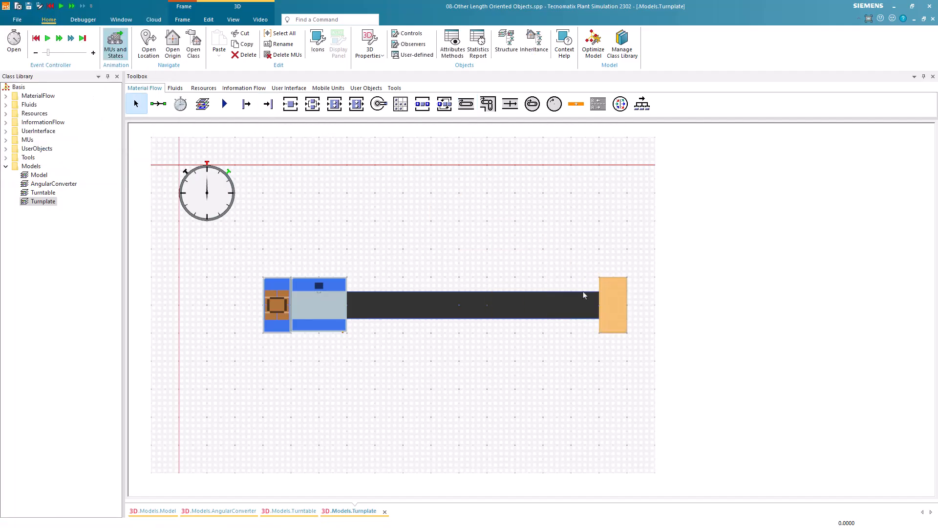
# Review the Turnplate's attributes, including its rotation strategy and angle, with the line shown in perspective view
pyautogui.press('v')
pyautogui.moveTo(609, 328); pyautogui.dragTo(590, 330)
pyautogui.doubleClick(615, 307)
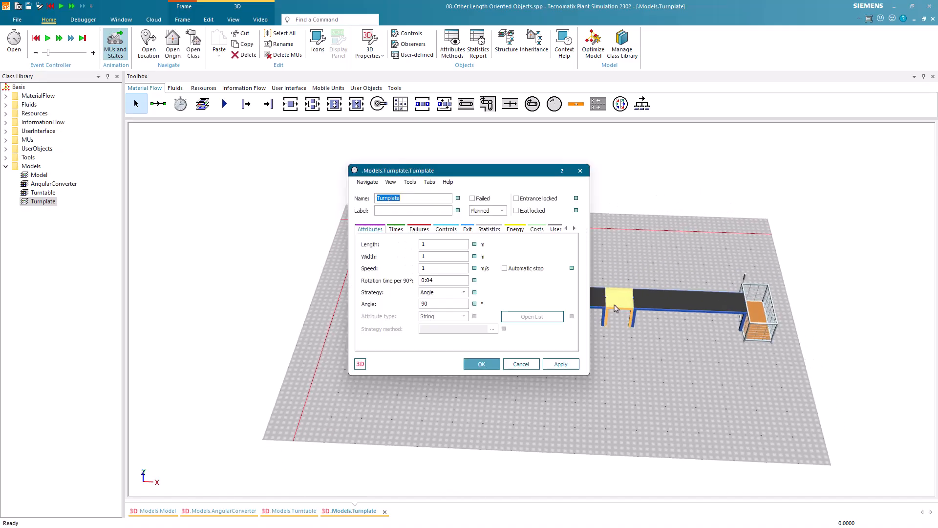
pyautogui.moveTo(453, 303); pyautogui.dragTo(413, 306)
pyautogui.click(482, 364)
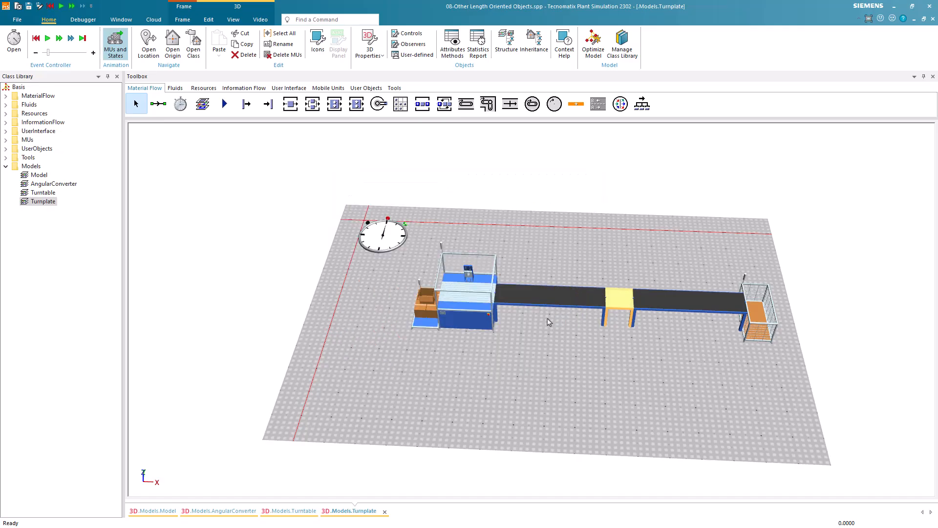
# Run the Turnplate simulation to watch how parts rotate on the Turnplate, and reset the model
pyautogui.click(47, 37)
pyautogui.moveTo(680, 393); pyautogui.dragTo(611, 376)
pyautogui.scroll(3, 645, 370)
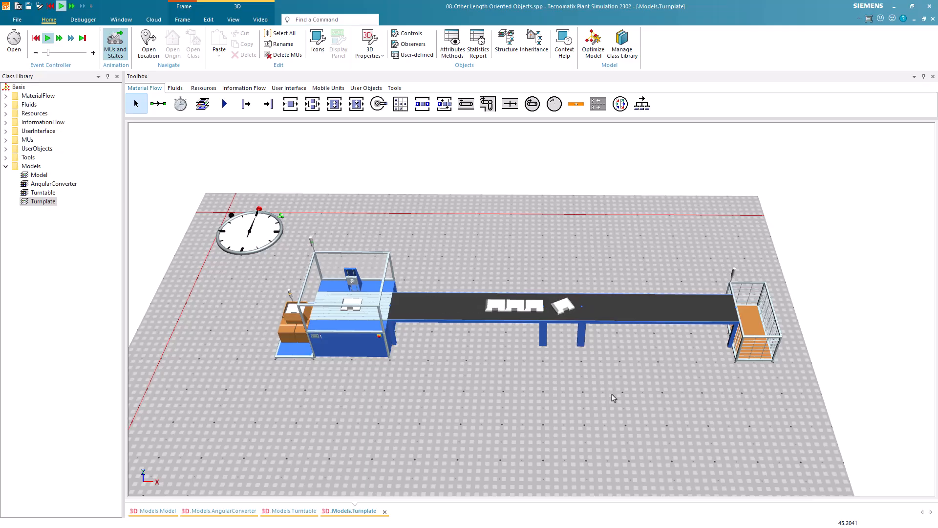
pyautogui.scroll(-2, 613, 397)
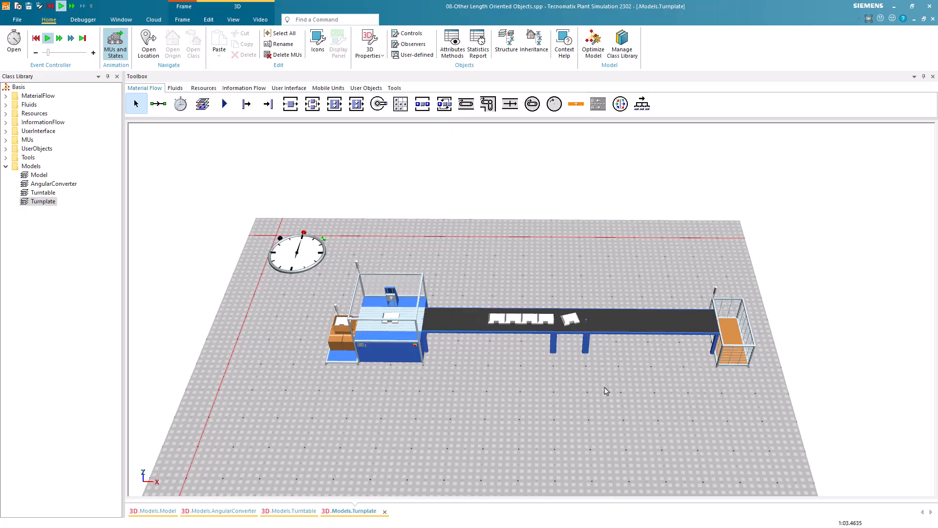
pyautogui.click(36, 37)
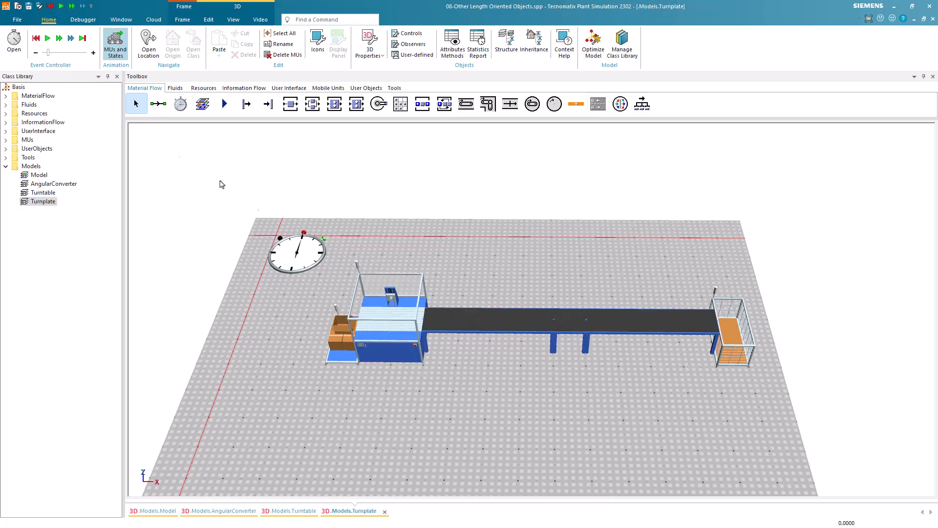
# Set the Turnplate's rotation angle to 180 degrees
pyautogui.doubleClick(569, 320)
pyautogui.doubleClick(441, 304)
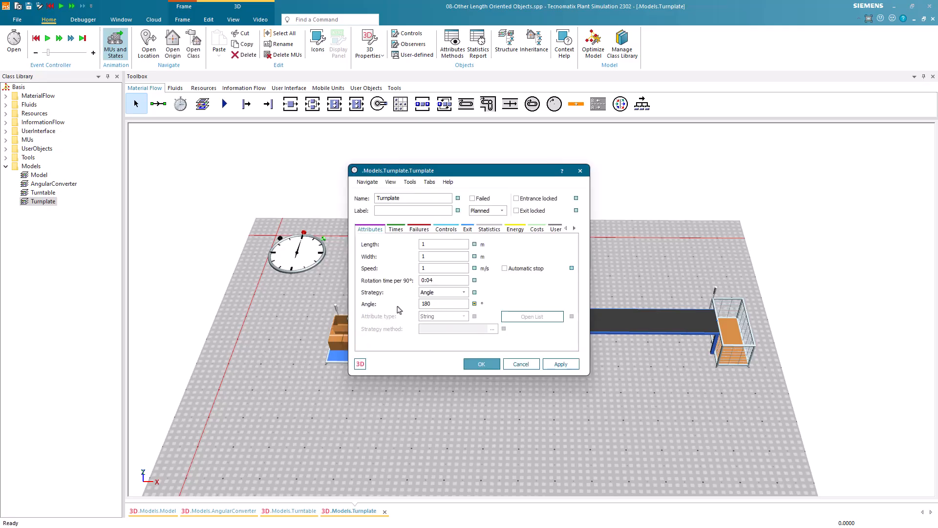
pyautogui.write('180')
pyautogui.click(481, 364)
# Run the simulation, pause it with a part just ahead of the Turnplate, and check that part's conveying direction
pyautogui.click(48, 38)
pyautogui.click(503, 372)
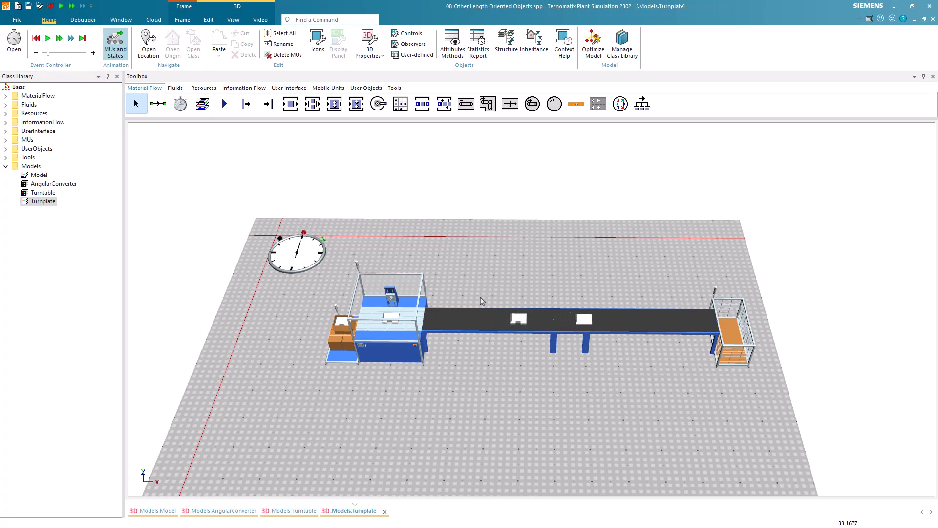
pyautogui.doubleClick(527, 321)
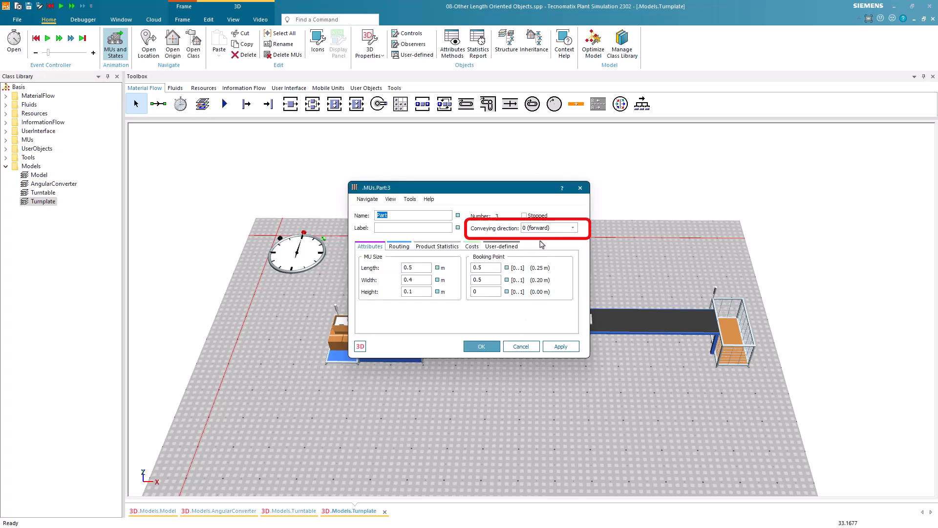
pyautogui.click(484, 346)
# Resume the simulation, pause it once the same part has passed the Turnplate, and check its conveying direction again
pyautogui.click(49, 41)
pyautogui.moveTo(685, 326)
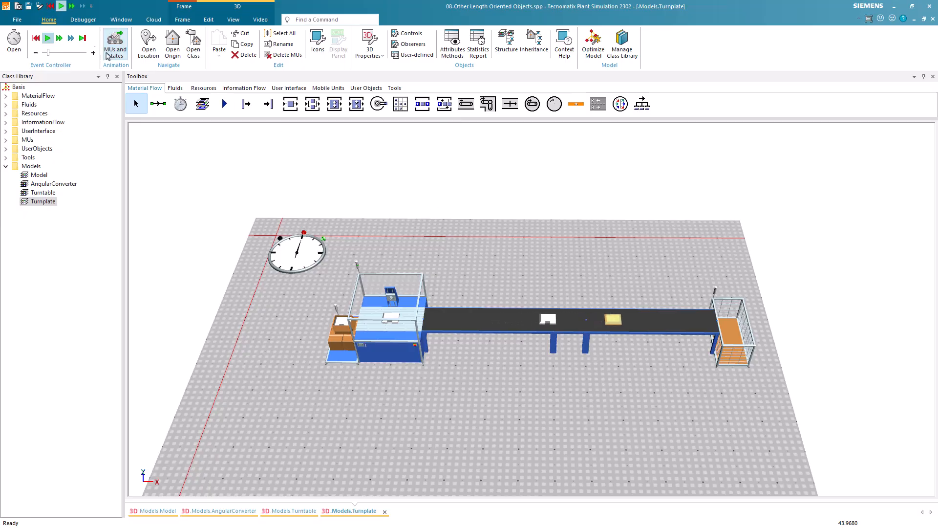
pyautogui.click(48, 40)
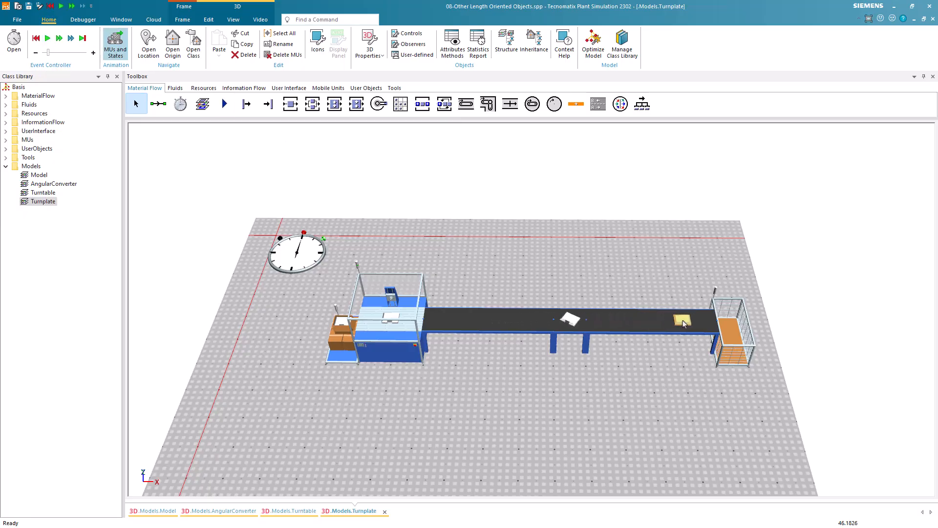
pyautogui.doubleClick(682, 322)
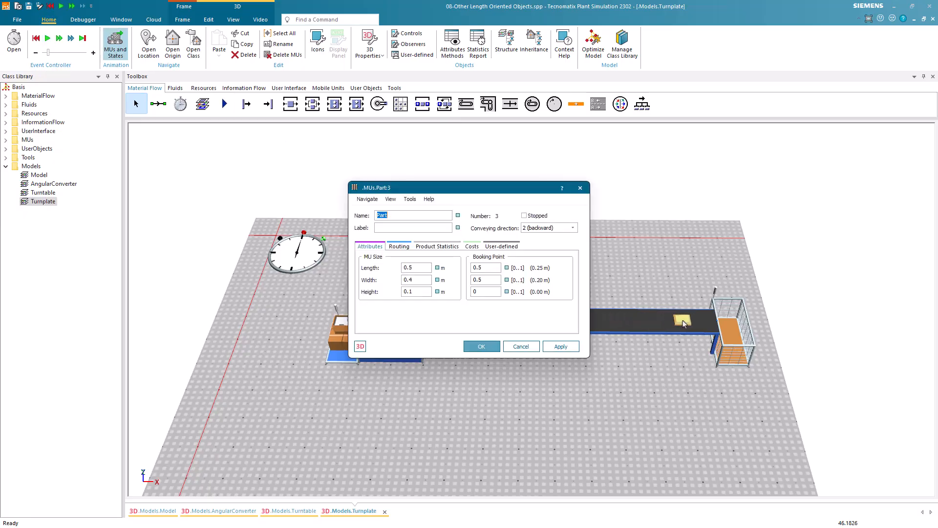
pyautogui.click(492, 346)
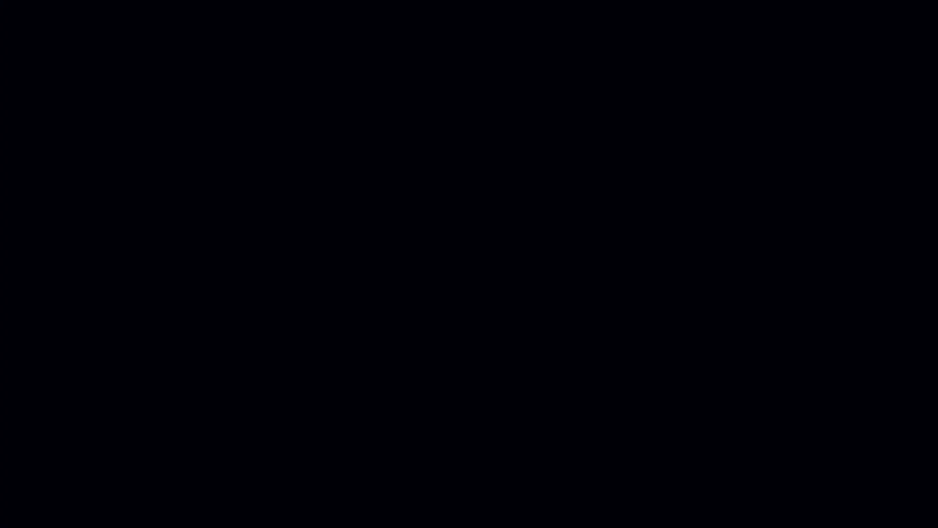